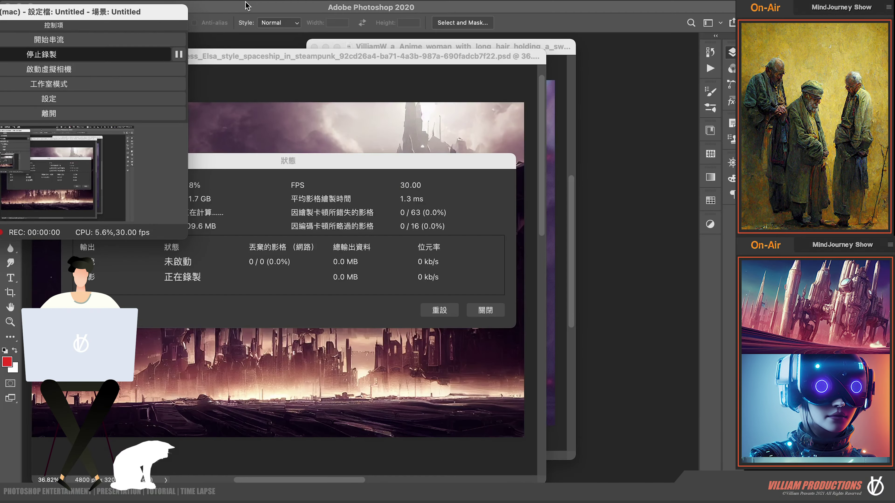
Bring Photoshop forward with the Dark Princess poster and anime woman image open.
click(247, 6)
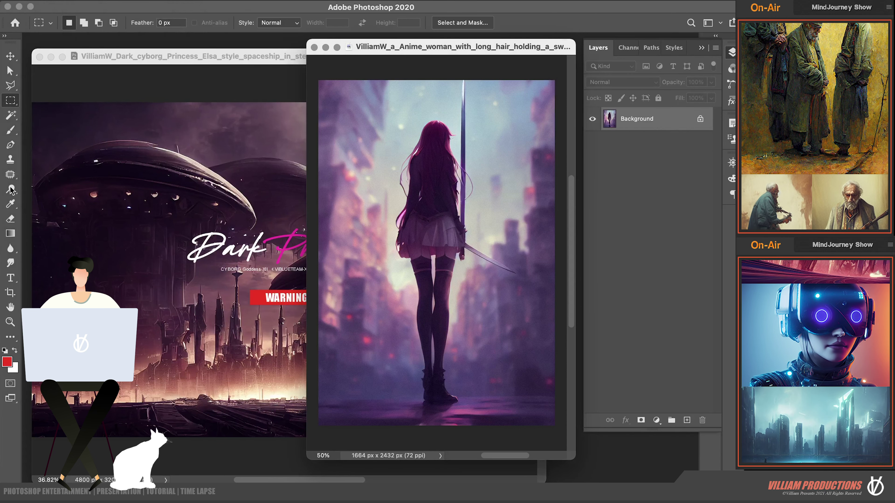
Select the long-haired woman with Select Subject and copy her onto a new Layer 1.
click(11, 115)
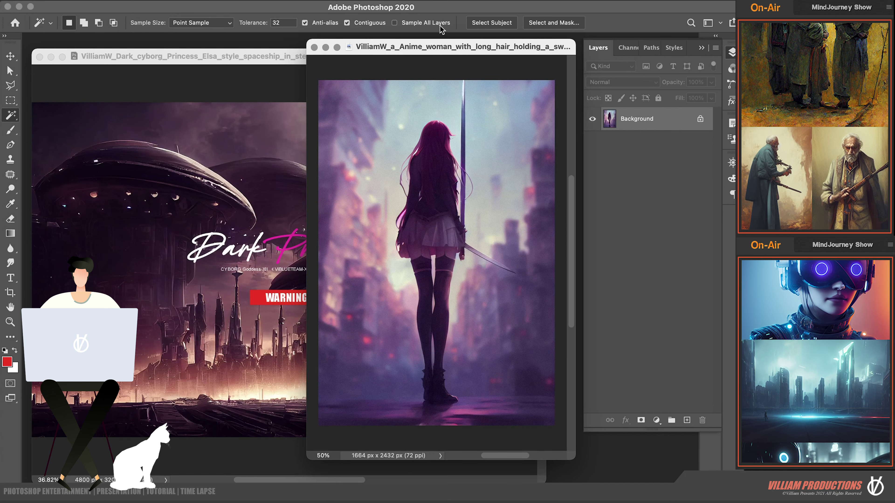
click(498, 22)
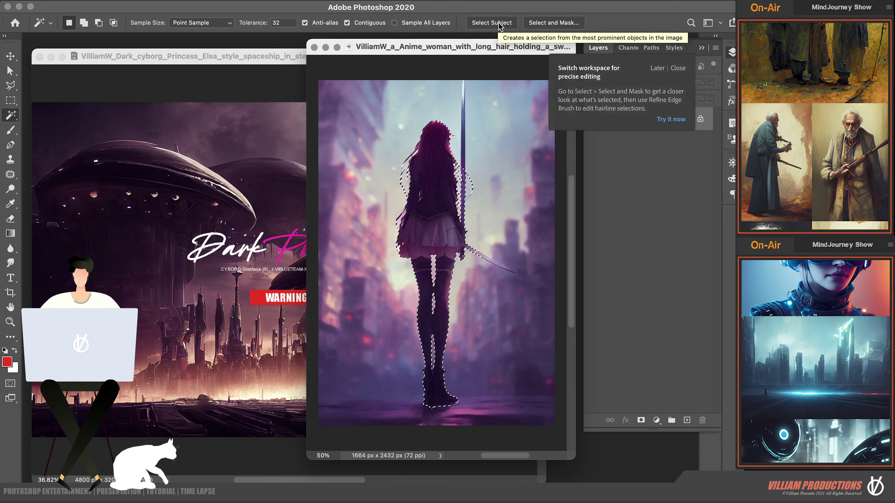
scroll(476, 277, up, 3)
scroll(475, 275, up, 2)
scroll(458, 232, up, 2)
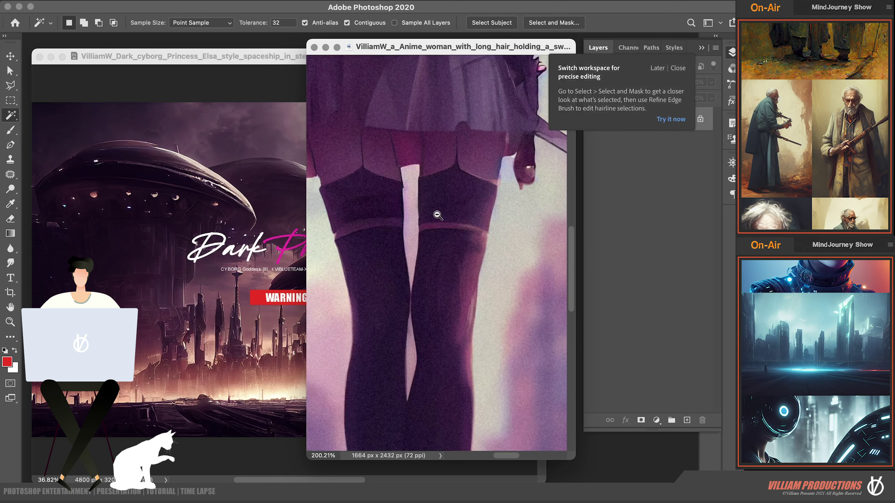
scroll(449, 210, up, 2)
scroll(436, 205, down, 5)
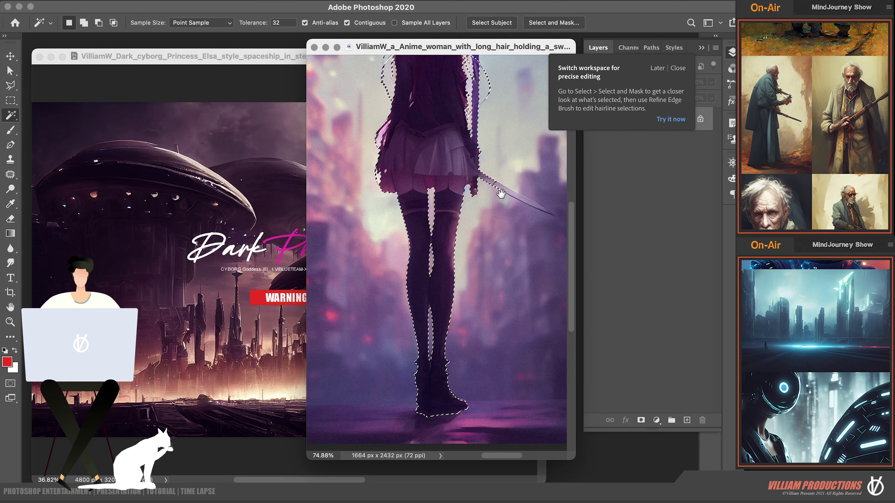
scroll(500, 197, down, 2)
scroll(508, 242, up, 5)
scroll(509, 242, down, 4)
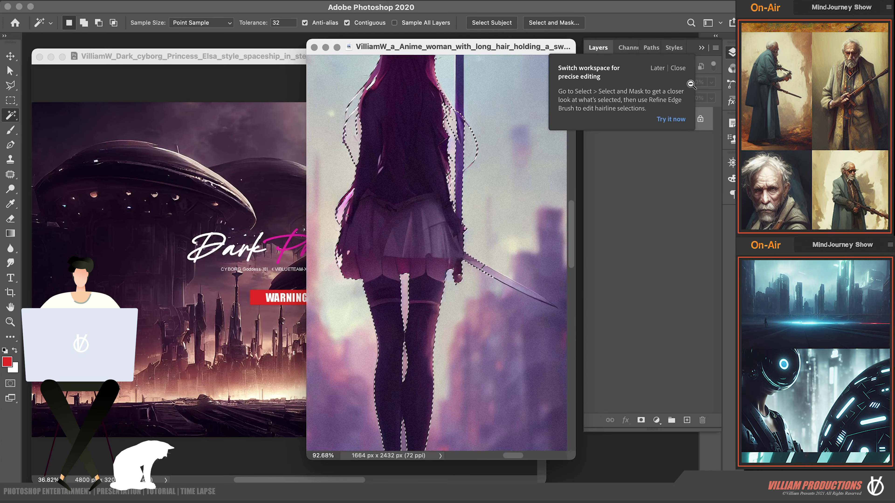
click(683, 71)
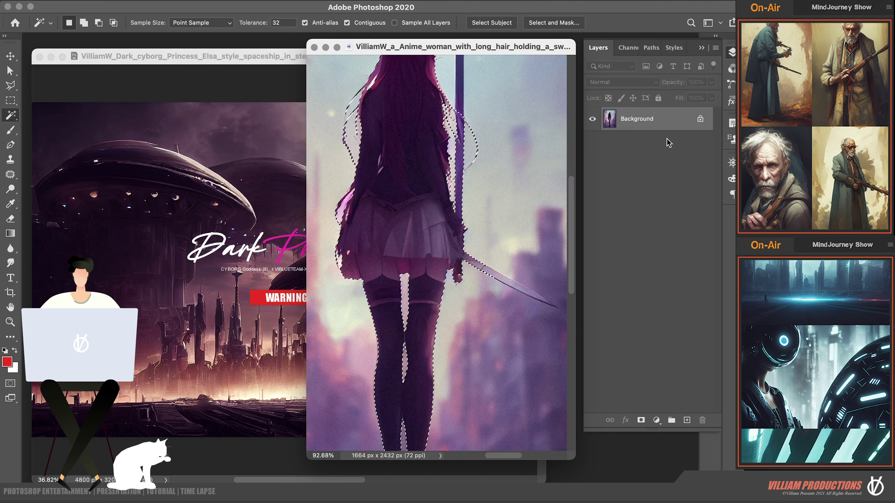
key(ctrl+j)
Hide the Background layer and zoom in to check the woman's hair edges on transparency.
click(592, 142)
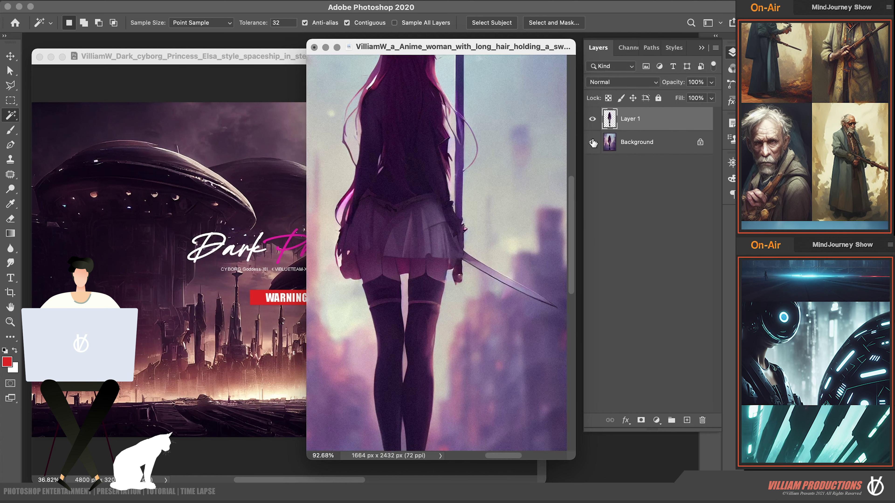
scroll(513, 97, up, 5)
scroll(513, 97, up, 1)
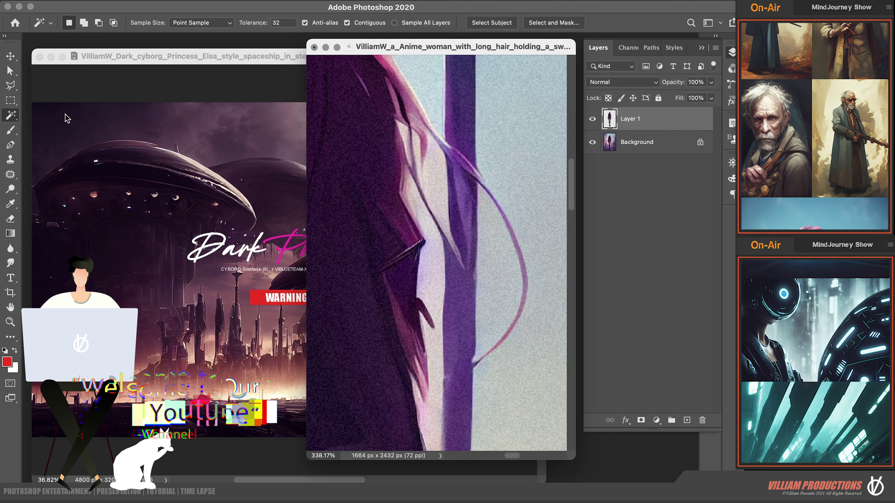
key(l)
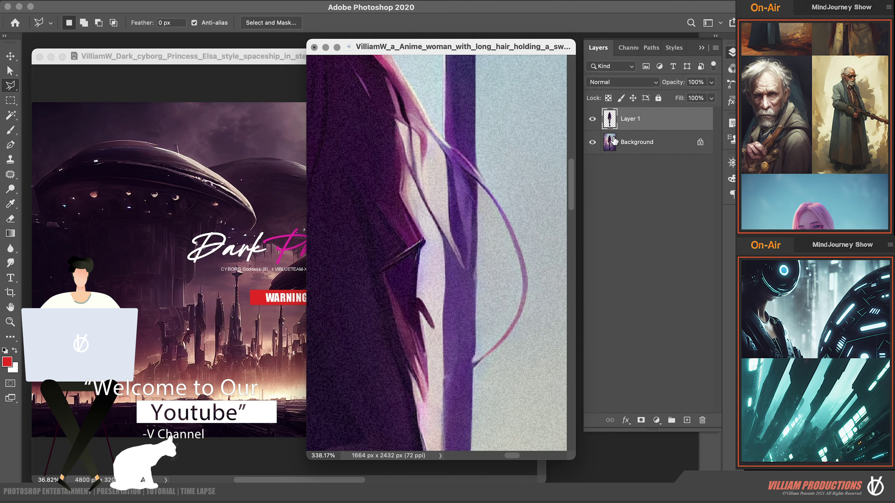
click(636, 143)
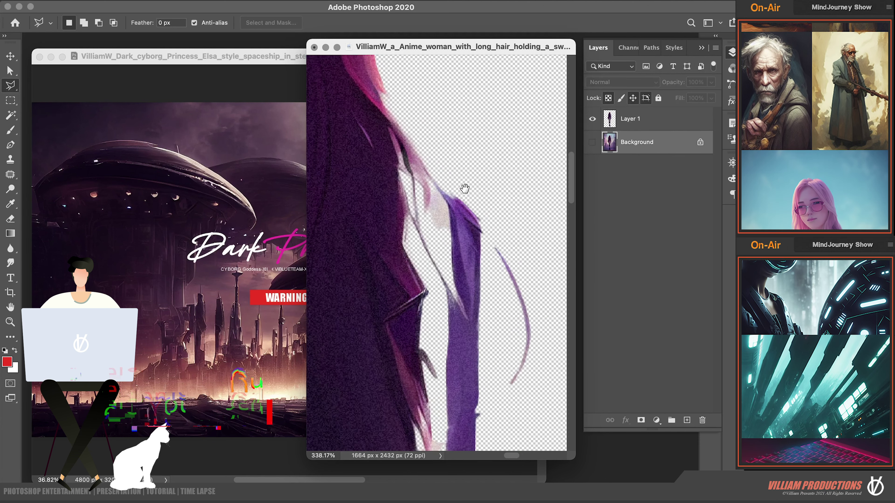
Outline the main sword area beside the woman and delete it from Layer 1.
click(420, 145)
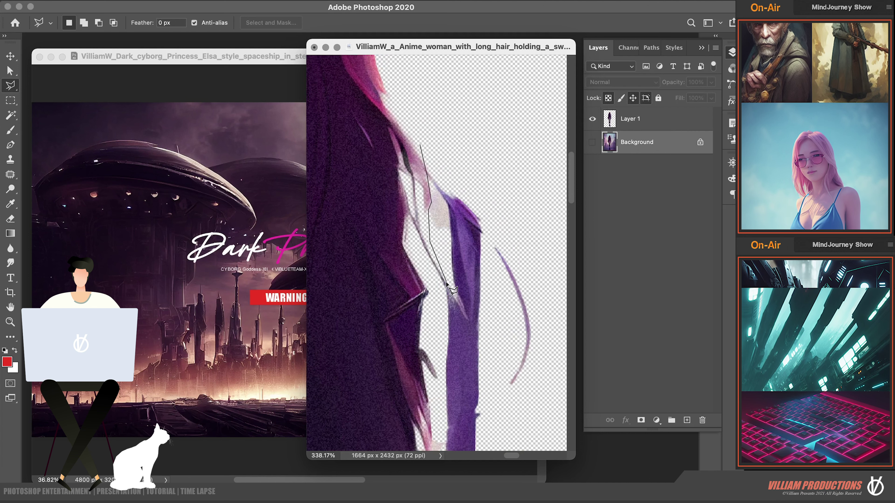
click(422, 249)
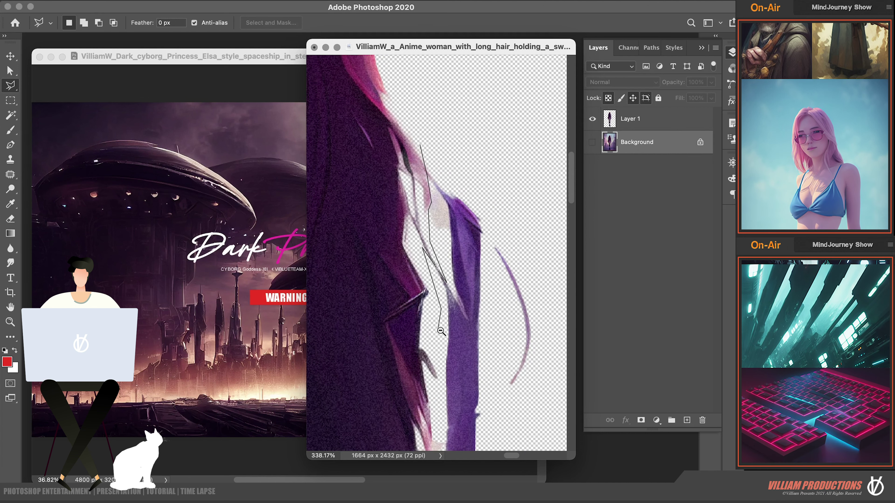
scroll(442, 332, down, 3)
scroll(441, 282, down, 2)
scroll(439, 229, down, 2)
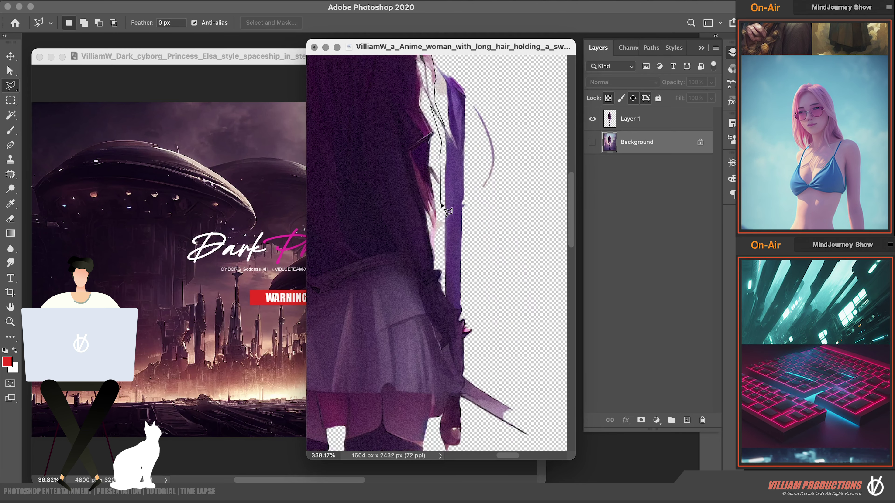
click(434, 230)
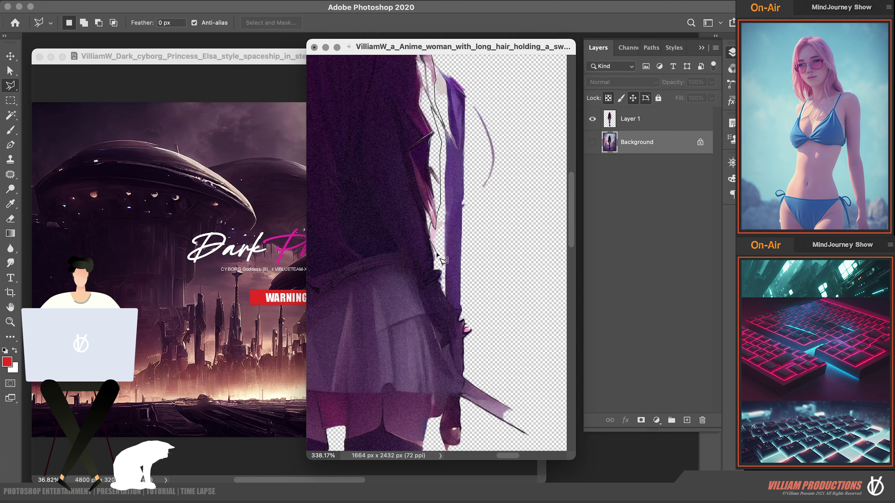
click(434, 261)
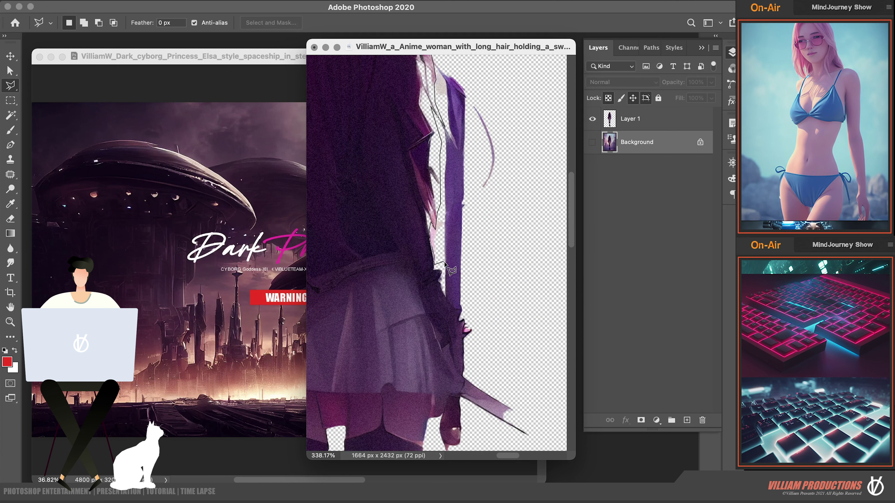
click(443, 263)
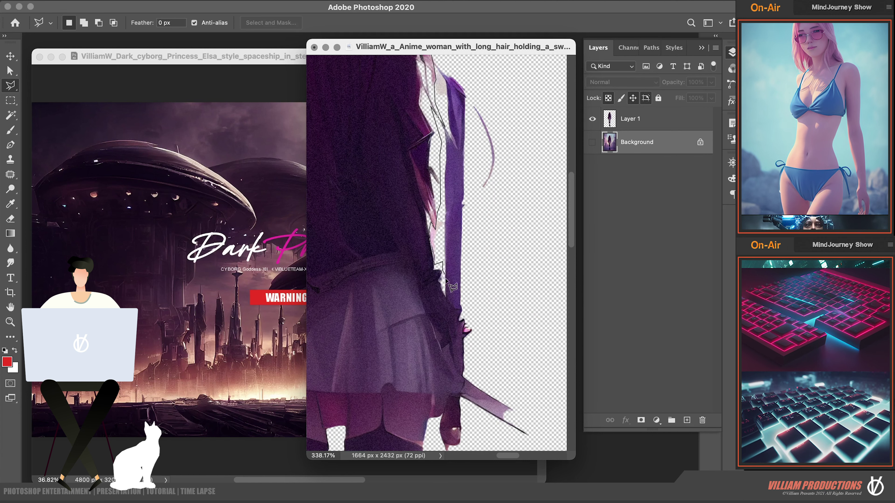
click(448, 301)
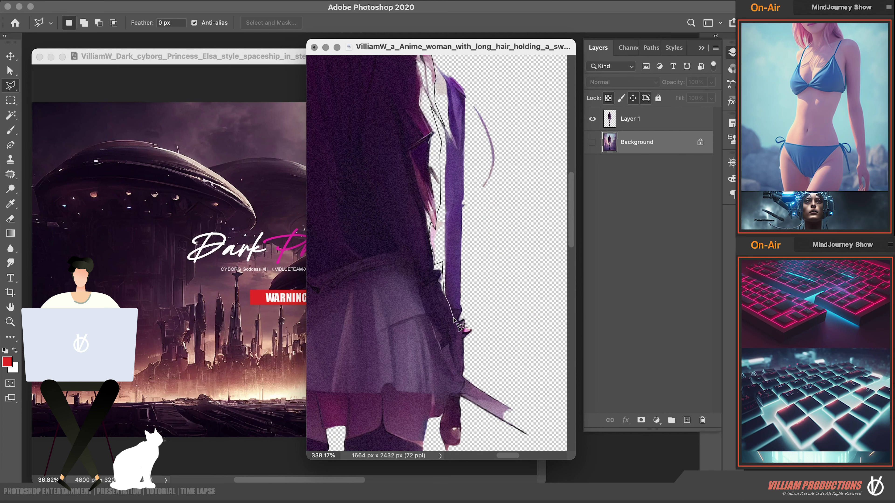
click(452, 353)
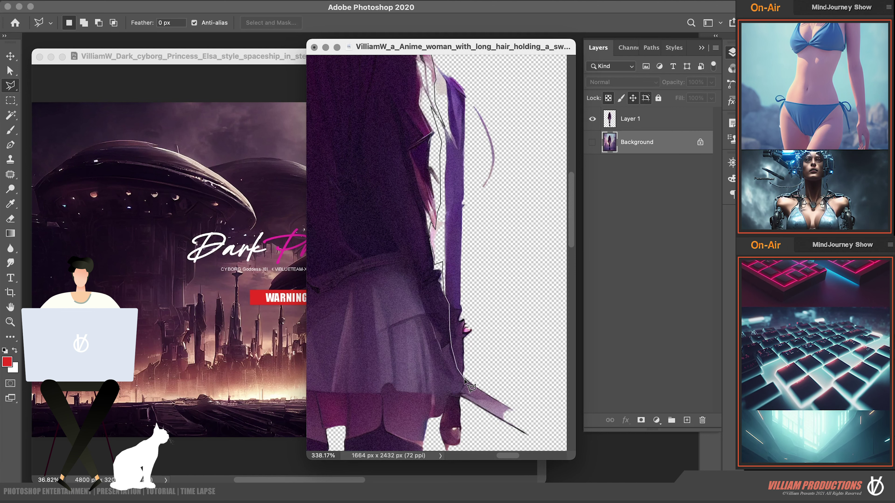
click(513, 388)
click(545, 106)
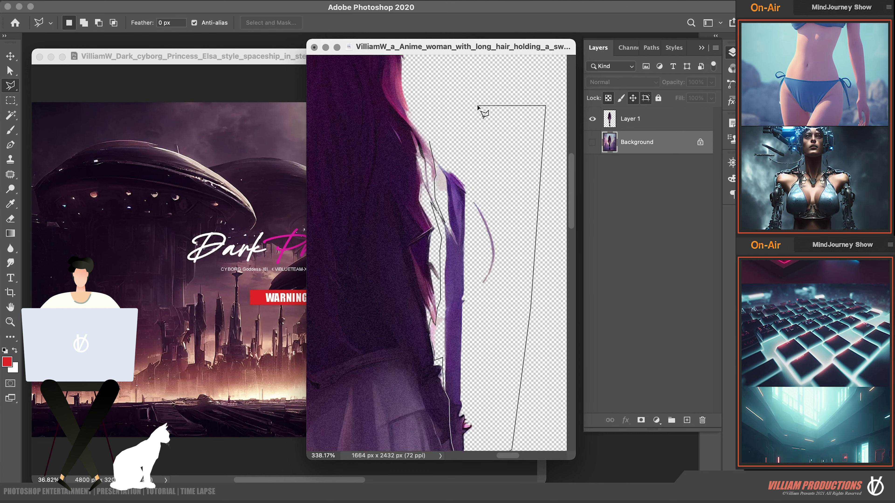
double_click(474, 108)
click(639, 122)
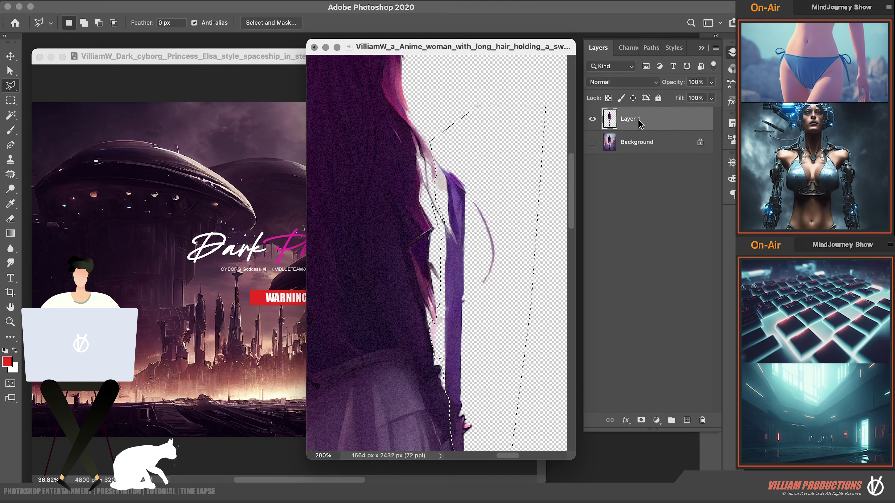
key(Delete)
scroll(440, 256, down, 5)
key(ctrl+d)
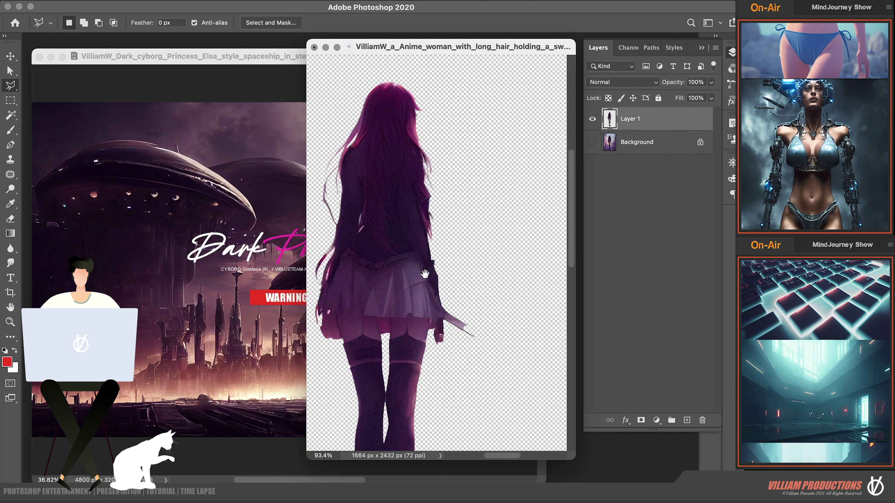
Outline the remaining sword remnant near her hand, remove it, and deselect.
scroll(425, 274, up, 5)
click(476, 53)
click(489, 220)
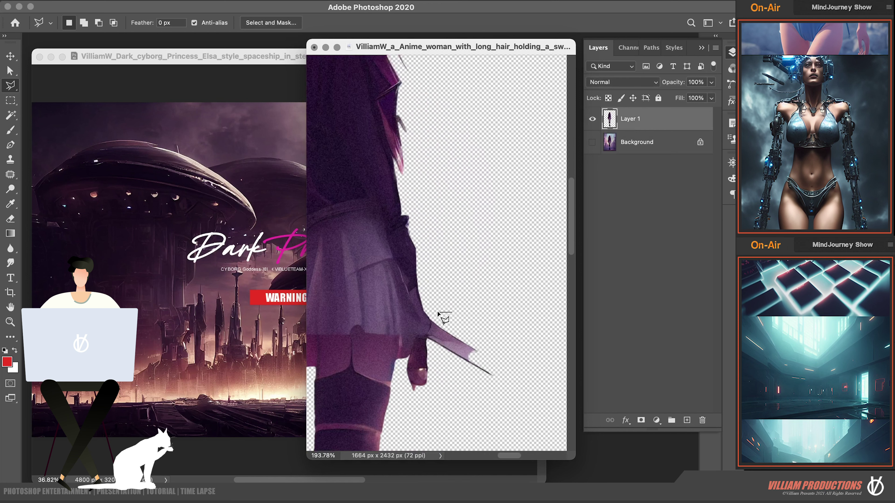
click(430, 312)
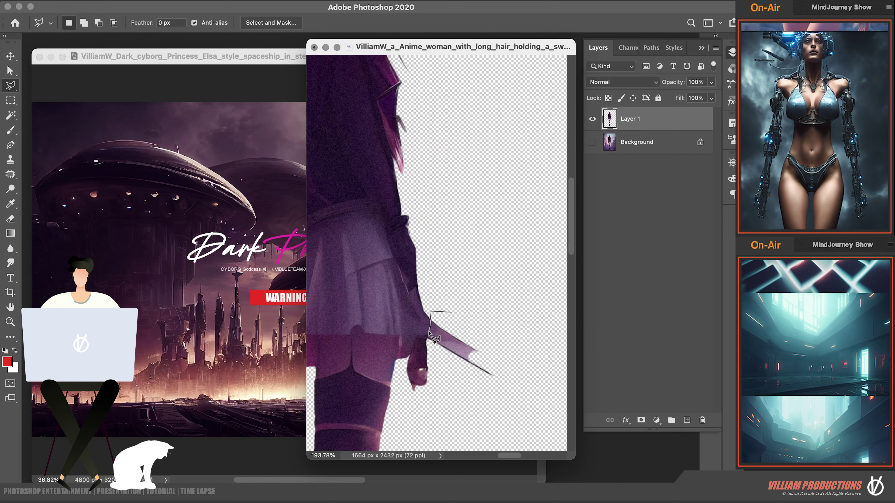
click(428, 338)
click(447, 374)
click(502, 405)
double_click(525, 340)
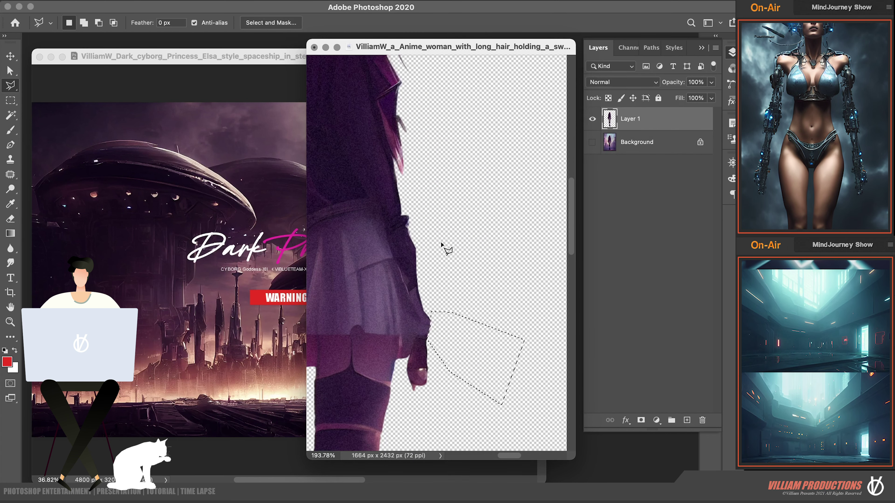
scroll(416, 215, down, 3)
scroll(456, 248, left, 3)
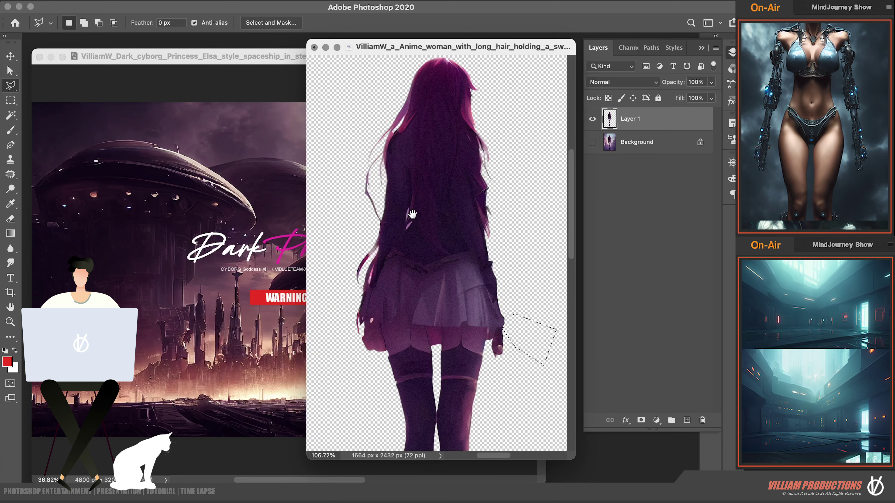
scroll(409, 282, down, 2)
scroll(409, 286, down, 1)
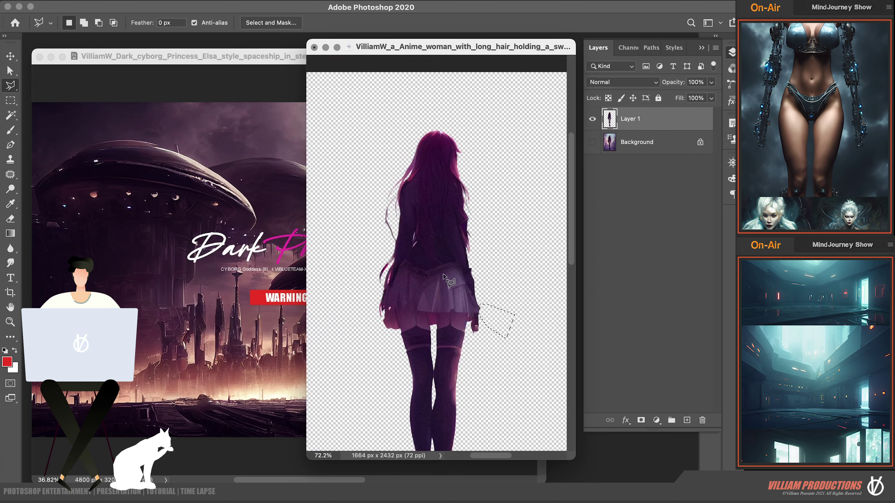
key(ctrl+d)
Move the cut-out woman left and scale her down to about 46 percent.
click(11, 57)
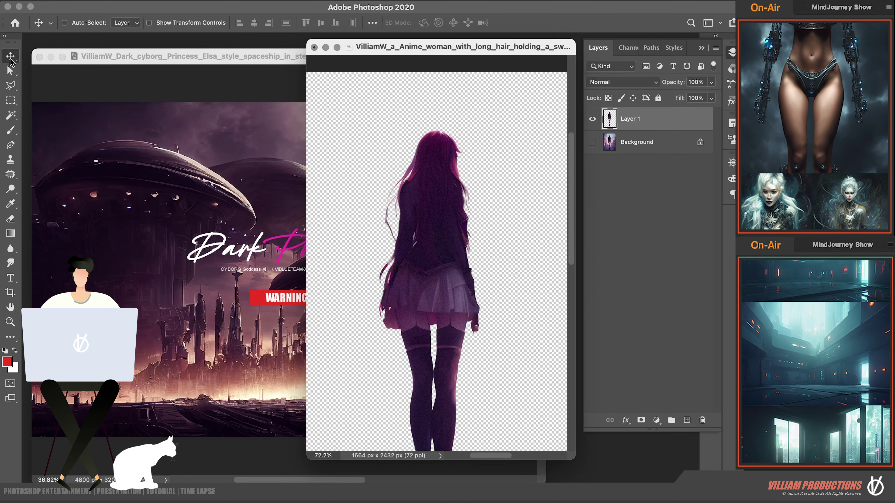
mouse_move(438, 253)
mouse_down()
mouse_move(266, 250)
mouse_move(258, 221)
mouse_move(264, 268)
mouse_up()
key(ctrl+t)
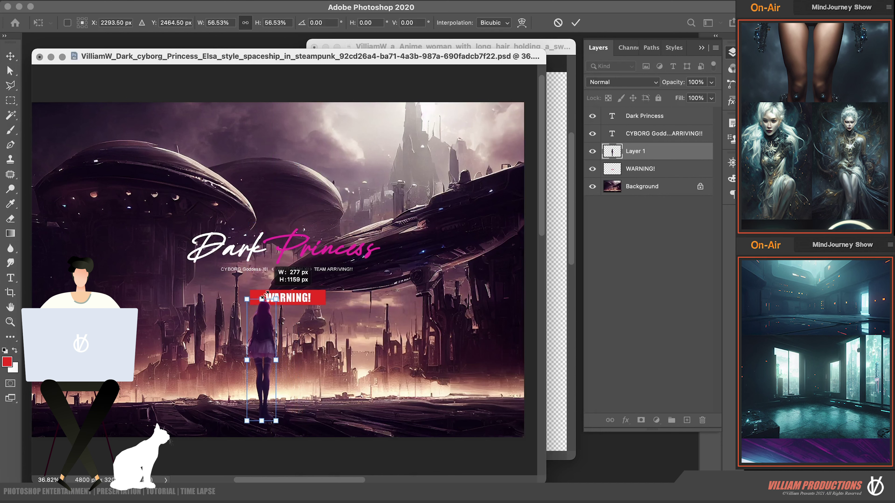
mouse_move(303, 204)
mouse_down()
mouse_move(271, 323)
mouse_move(301, 356)
mouse_up()
key(Return)
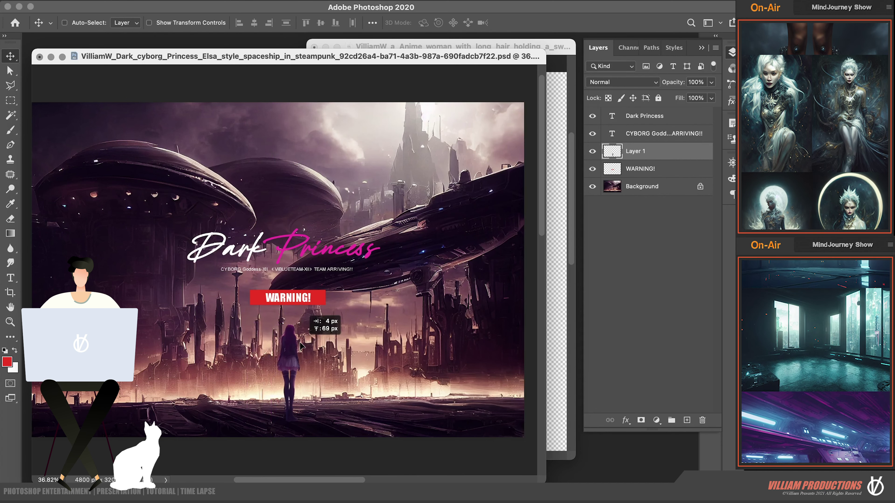
Shrink the figure twice more, keeping her feet anchored in the street.
scroll(302, 349, right, 2)
key(ctrl+t)
drag(287, 323, 294, 344)
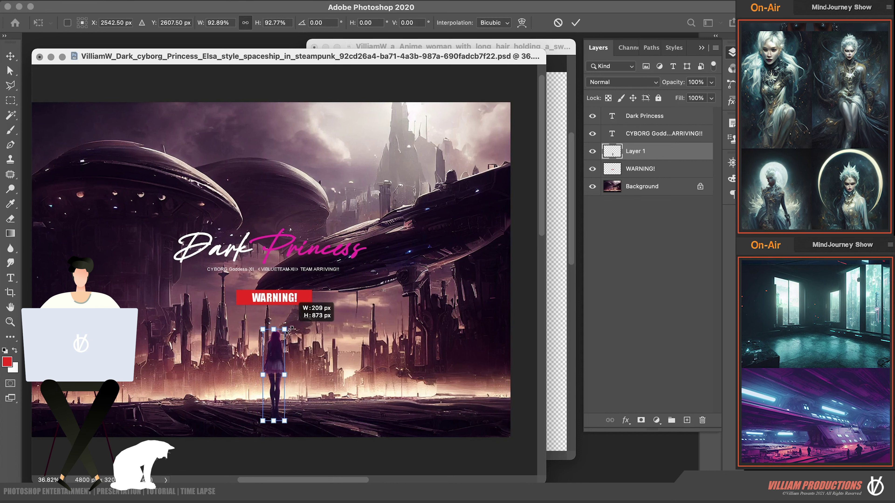
key(Return)
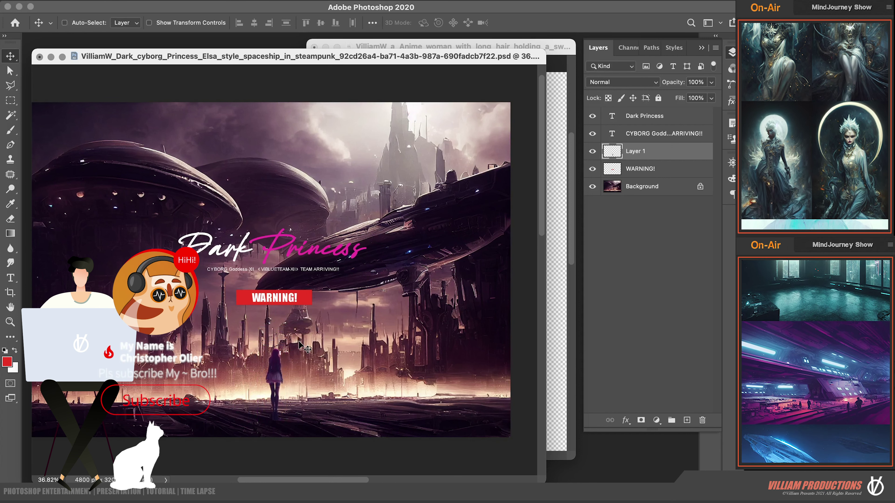
key(ctrl+t)
drag(282, 353, 284, 350)
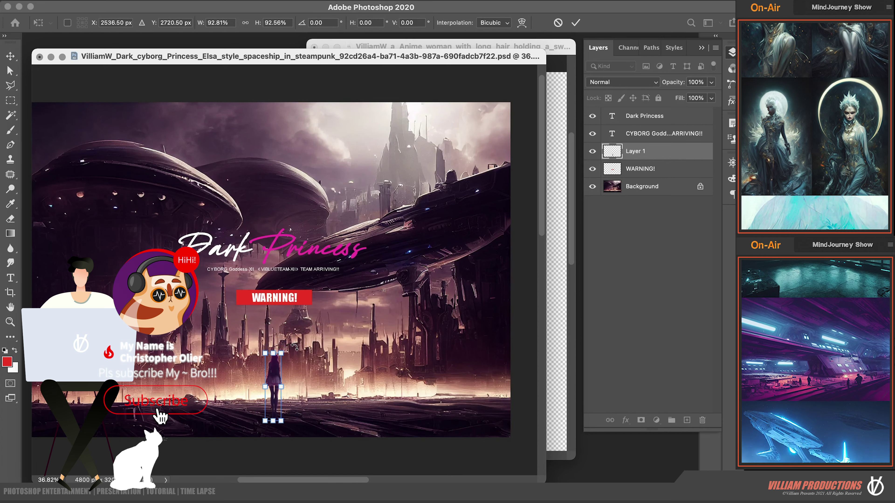
key(Return)
scroll(297, 379, up, 2)
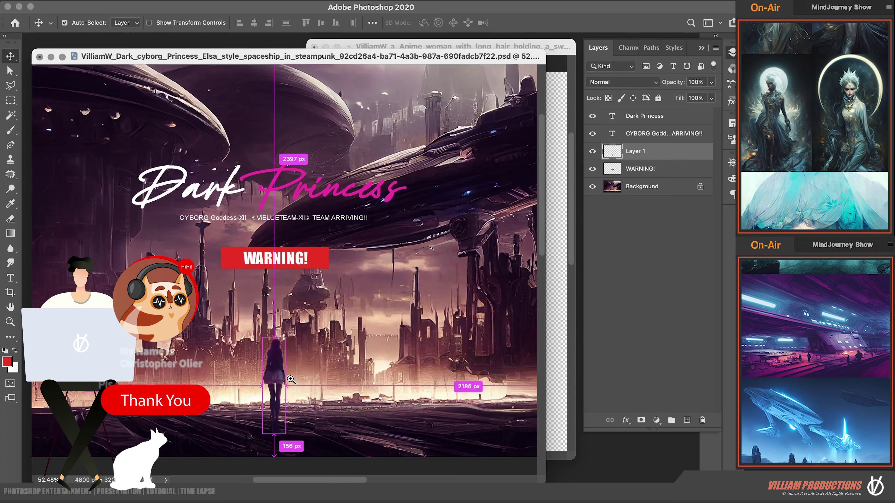
scroll(297, 379, up, 1)
scroll(294, 356, down, 2)
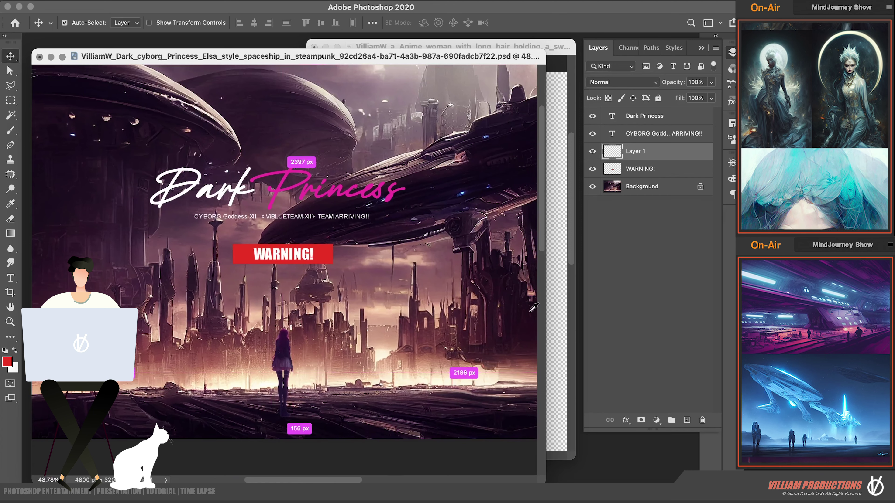
key(ctrl+m)
Darken the figure's midtones with Curves and try a Color Balance shift toward red.
drag(482, 335, 484, 337)
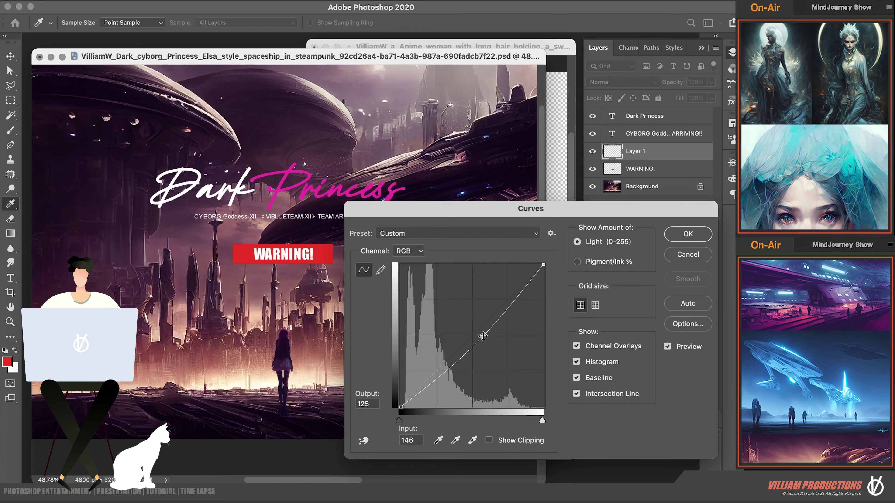
click(693, 235)
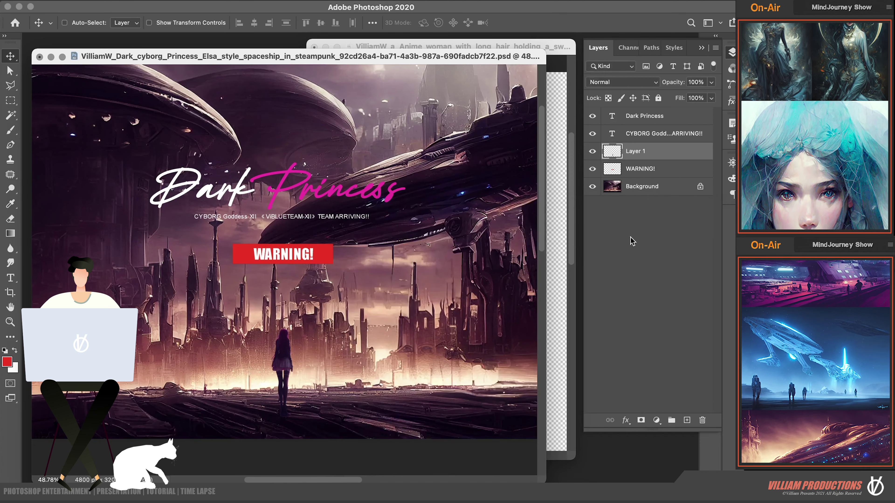
key(ctrl+b)
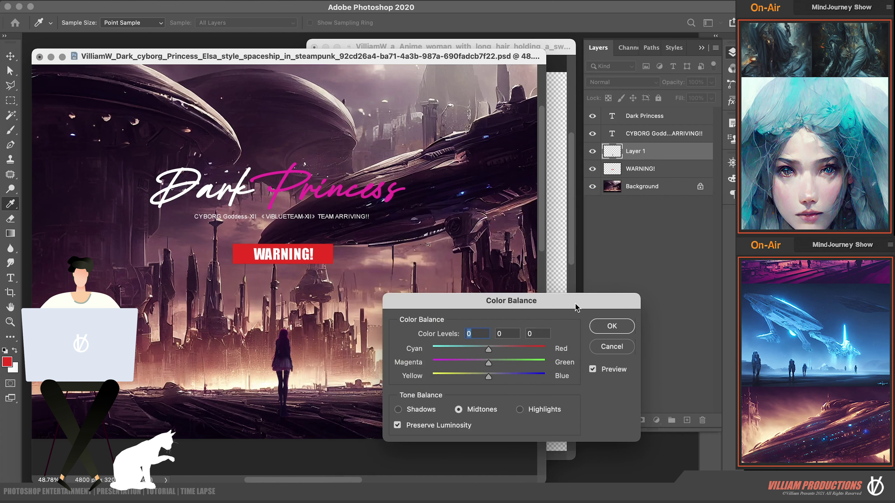
mouse_move(486, 351)
mouse_down()
mouse_move(507, 349)
mouse_move(480, 349)
mouse_up()
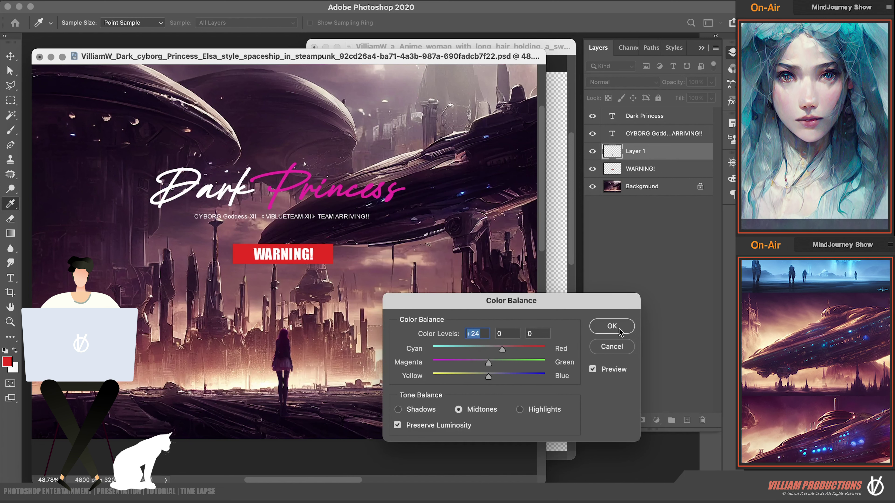
click(612, 346)
key(v)
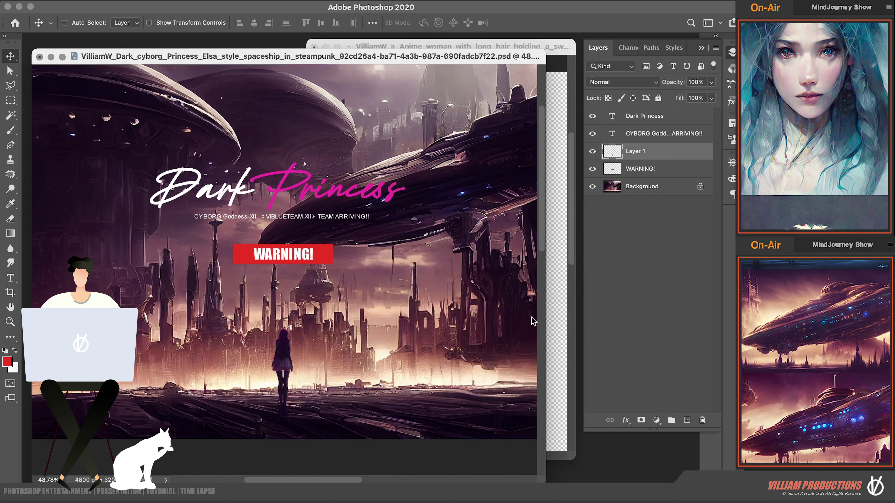
Shift the midtones toward yellow (-20) with Color Balance, then darken slightly with Curves.
key(ctrl+b)
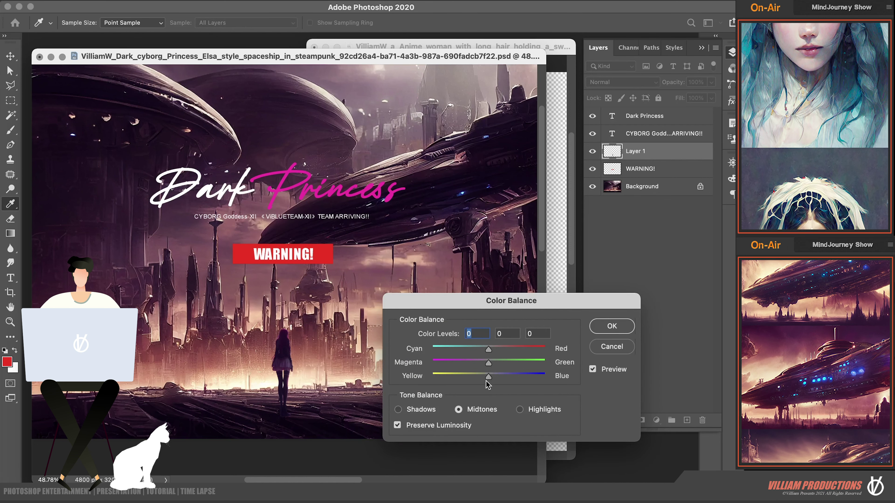
drag(487, 381, 462, 379)
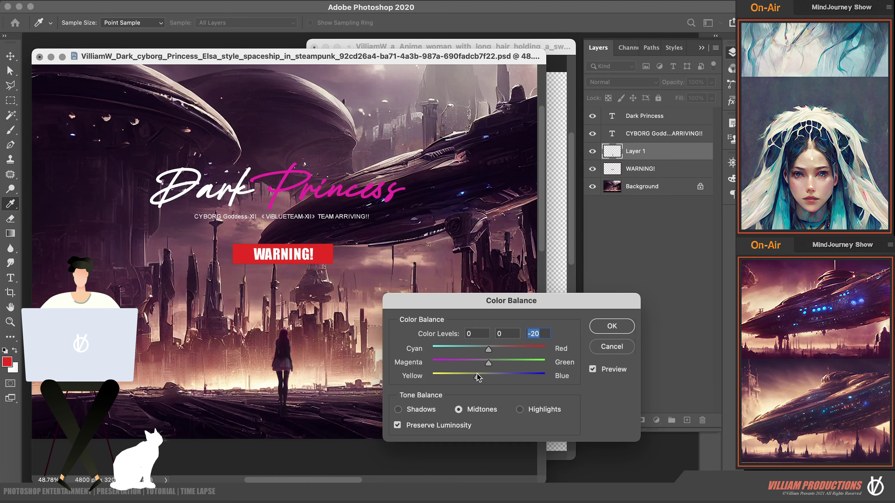
click(603, 328)
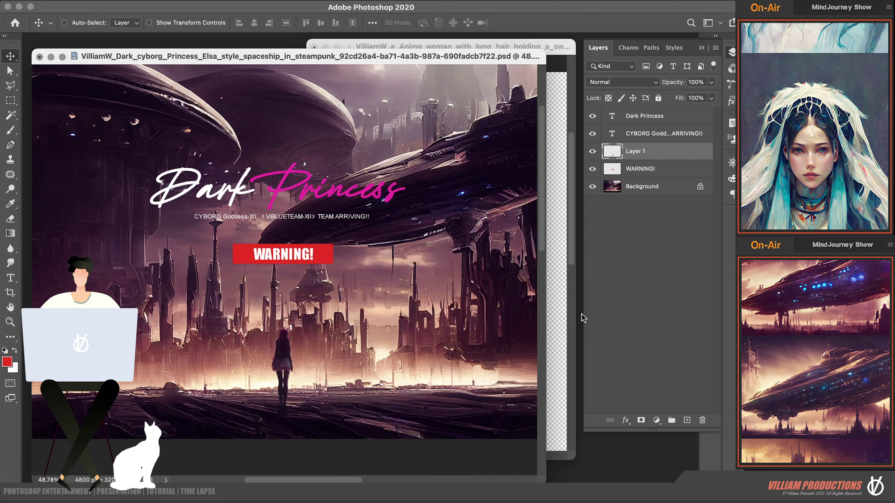
key(ctrl+m)
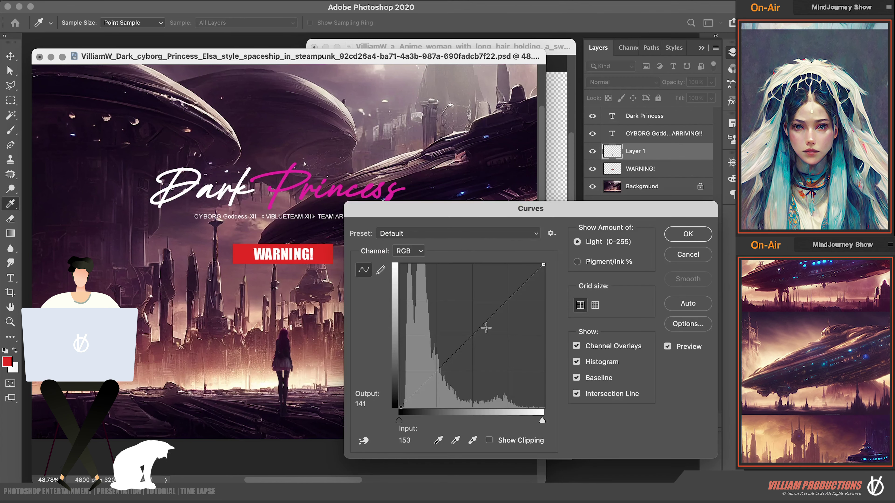
drag(486, 328, 481, 327)
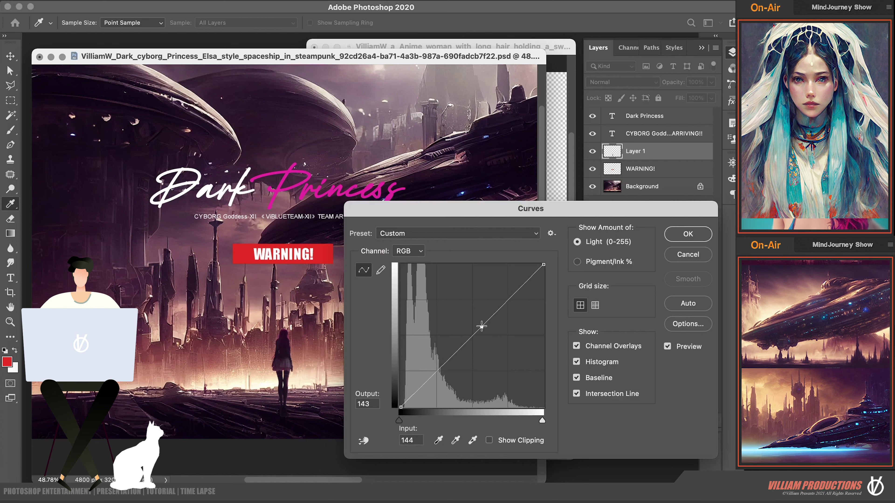
click(701, 237)
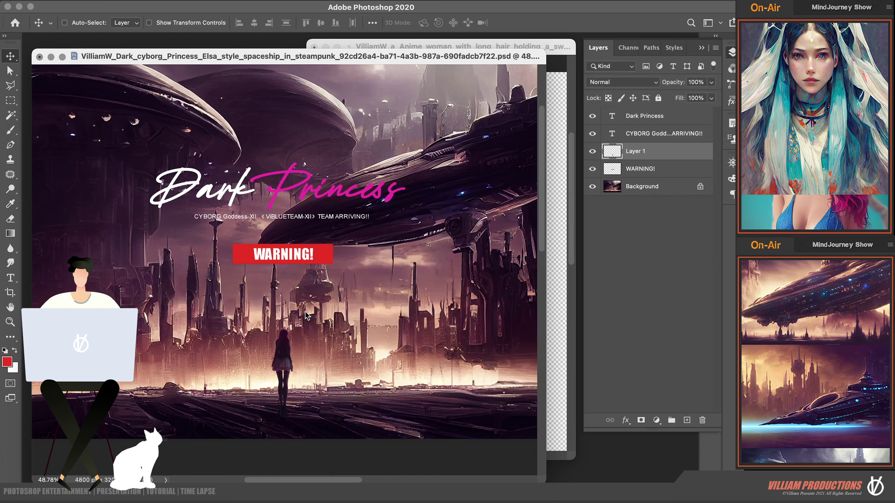
scroll(276, 329, down, 3)
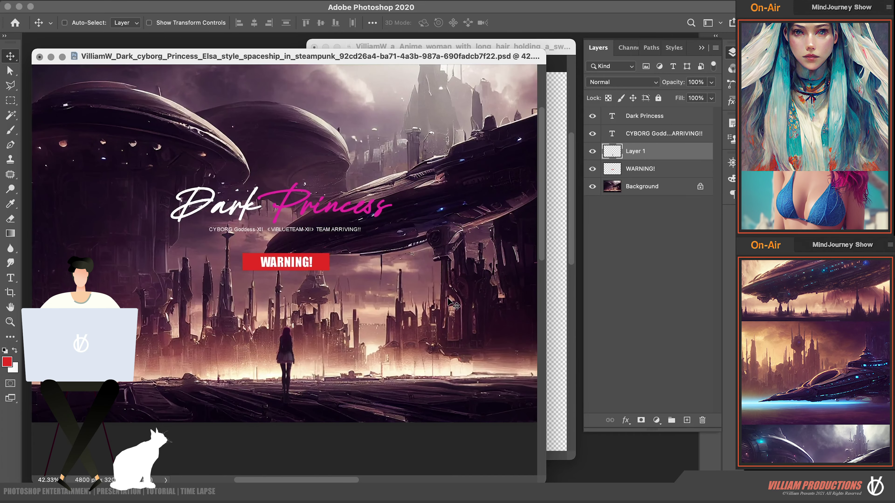
Close the anime woman source image without saving and open the next woman image.
click(562, 309)
click(314, 47)
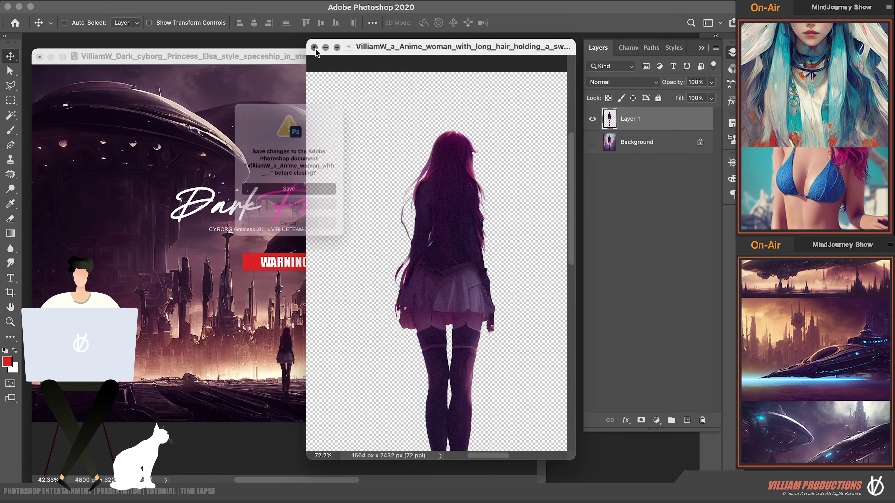
click(289, 216)
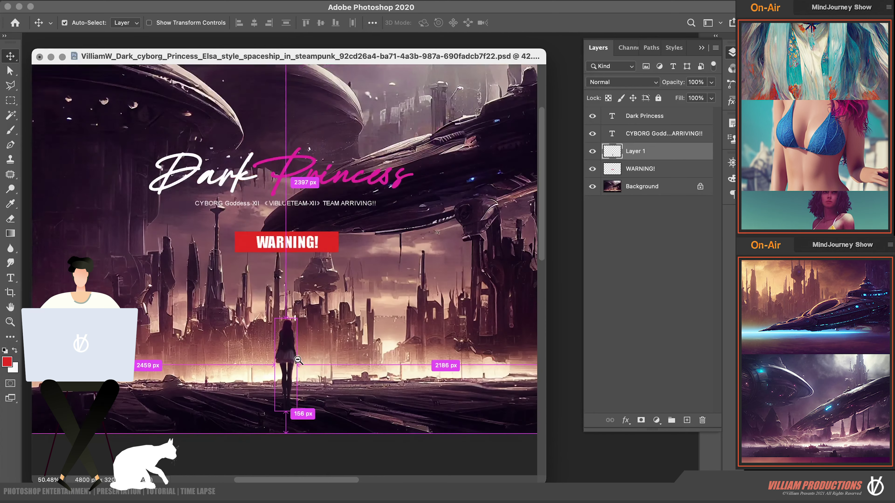
scroll(300, 326, up, 5)
scroll(366, 344, down, 2)
scroll(363, 340, down, 3)
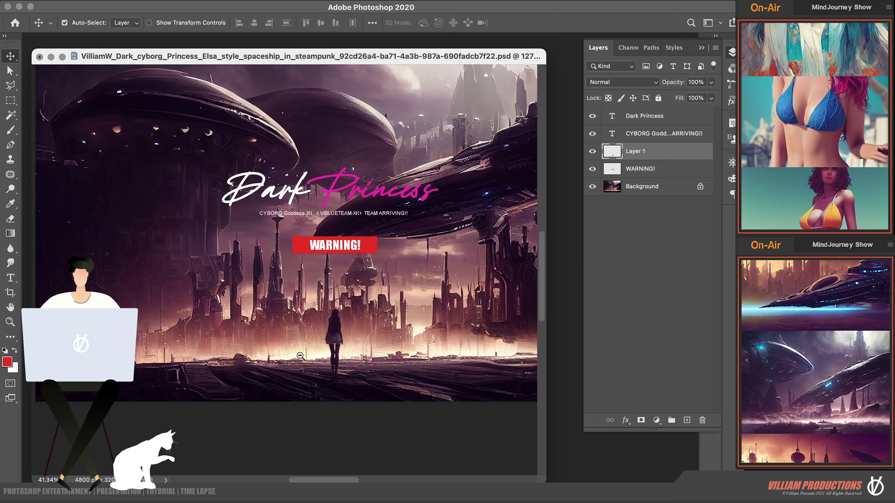
scroll(359, 336, right, 3)
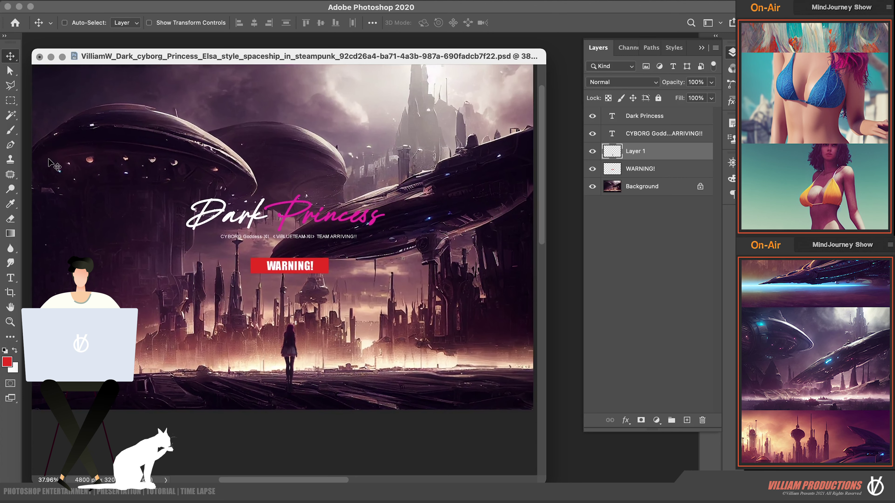
key(m)
scroll(338, 280, down, 2)
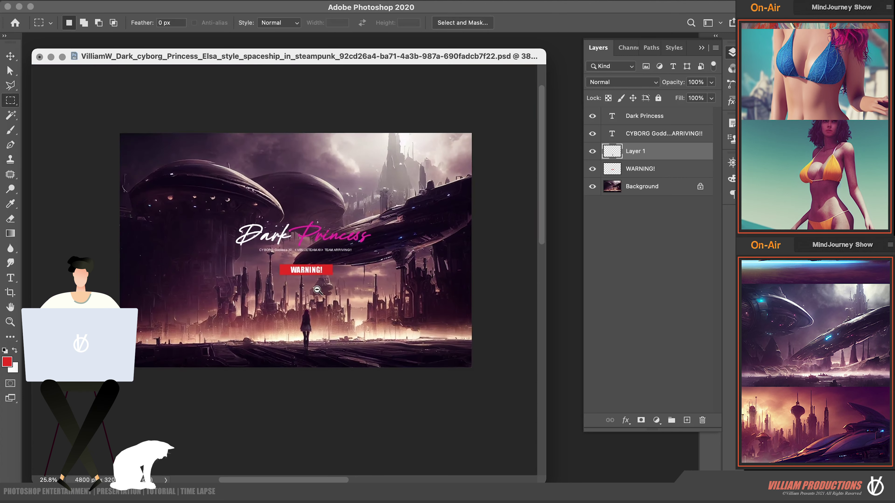
scroll(329, 285, up, 1)
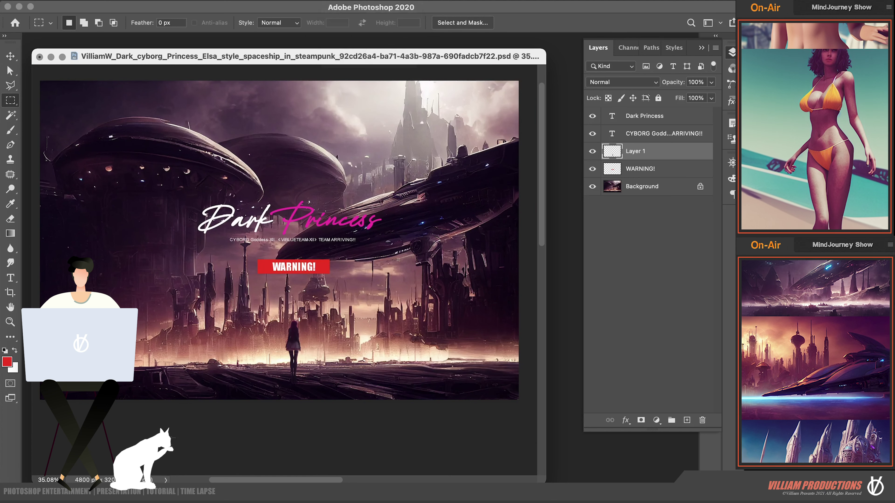
click(353, 33)
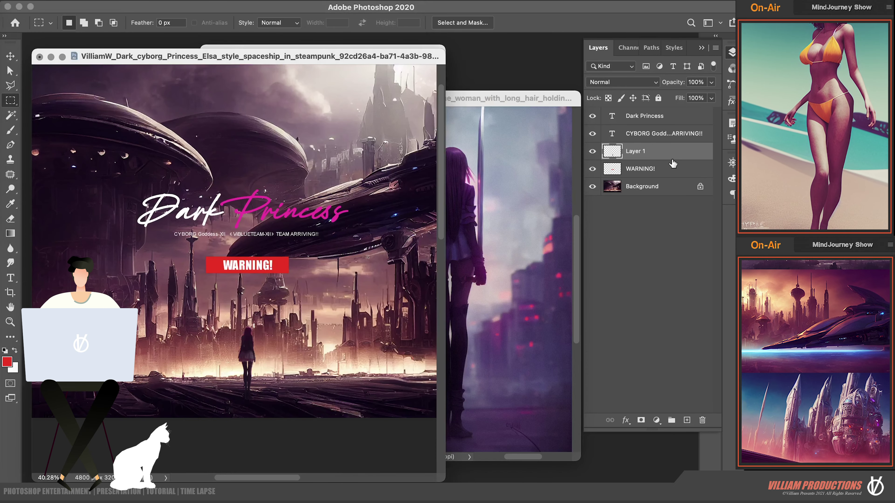
Apply Color Balance to Layer 1 with midtones 0, +14 green, +14 blue.
key(ctrl+b)
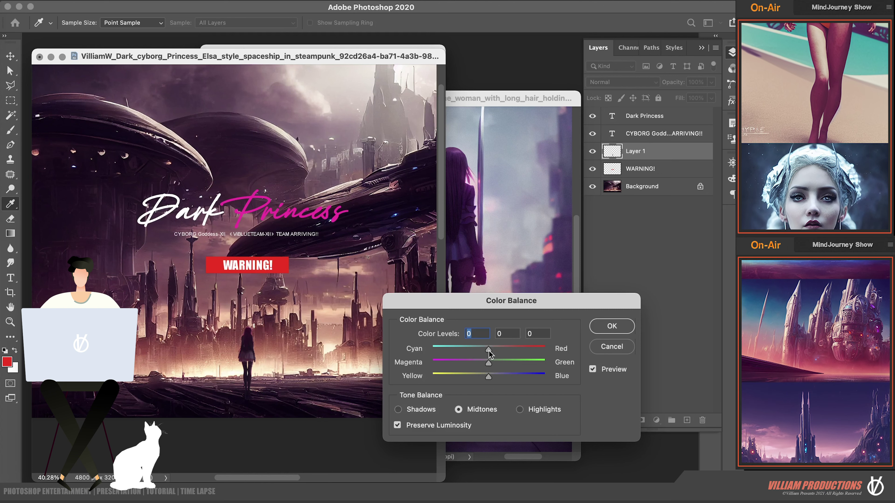
mouse_move(489, 350)
mouse_down()
mouse_move(398, 351)
mouse_move(468, 349)
mouse_up()
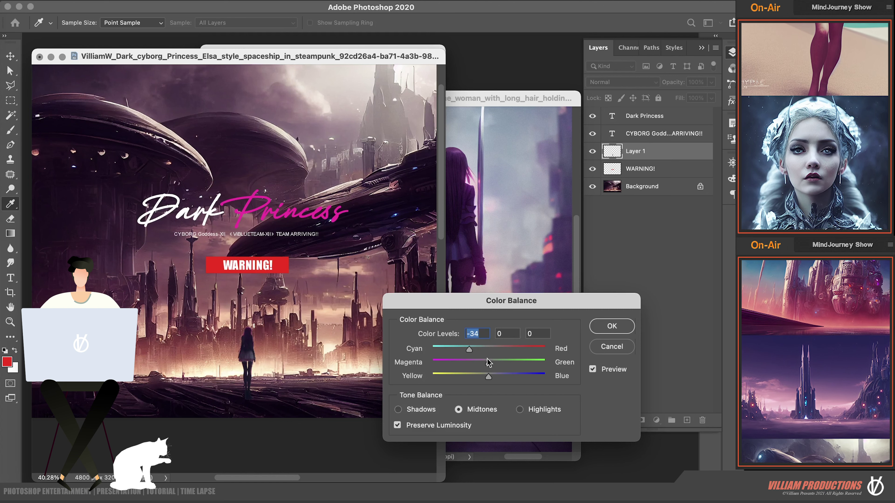
alt+click(612, 347)
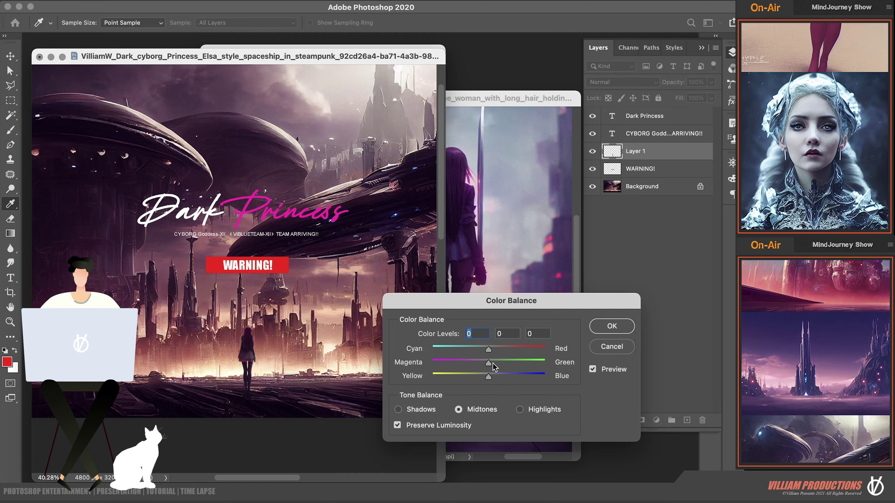
drag(493, 367, 497, 367)
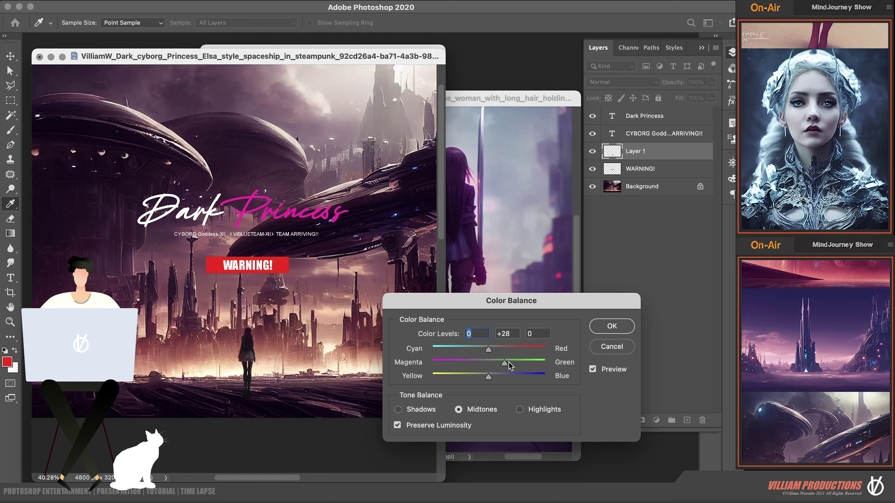
drag(506, 362, 489, 363)
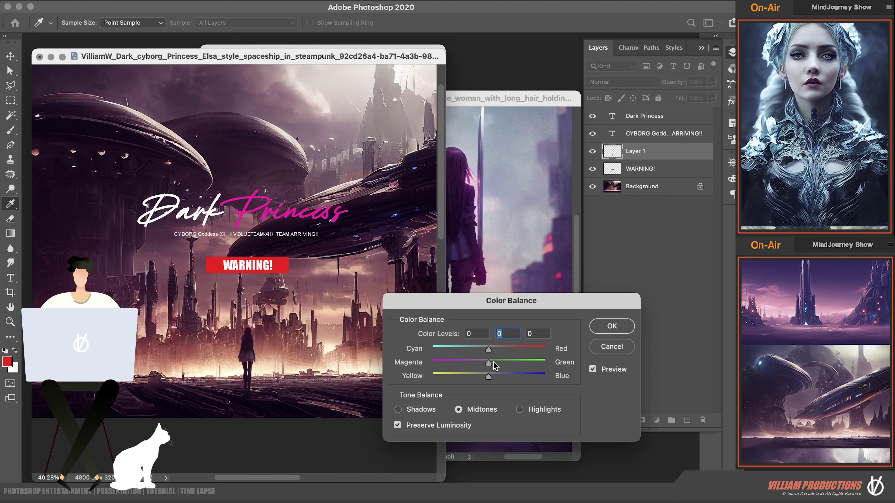
mouse_move(493, 363)
mouse_down()
mouse_move(498, 378)
mouse_move(512, 379)
mouse_move(503, 378)
mouse_up()
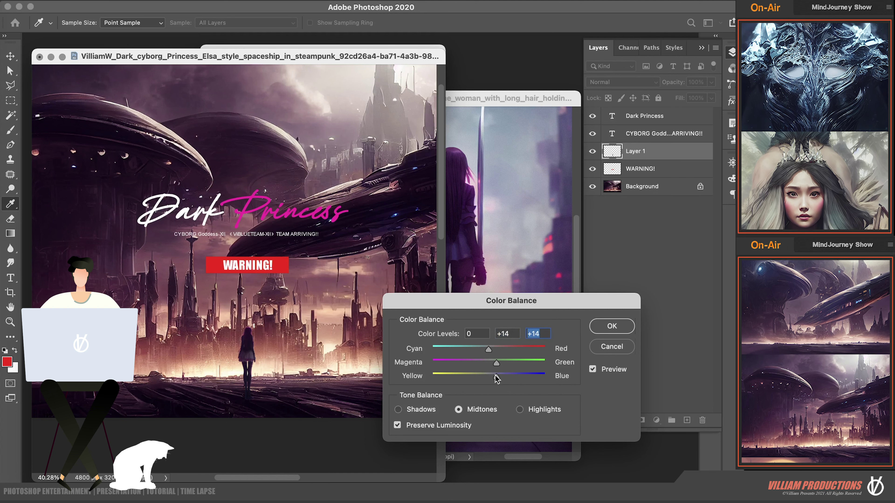
click(612, 327)
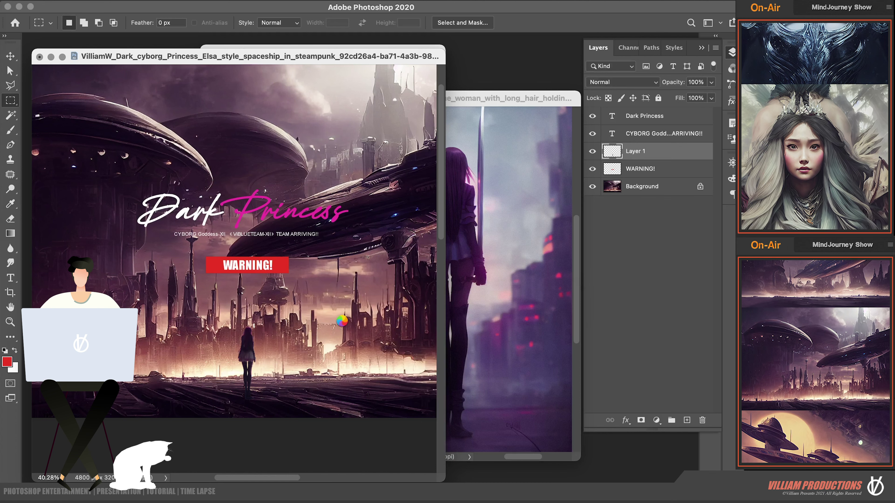
Bring the long-haired anime woman image to the front.
scroll(222, 368, down, 2)
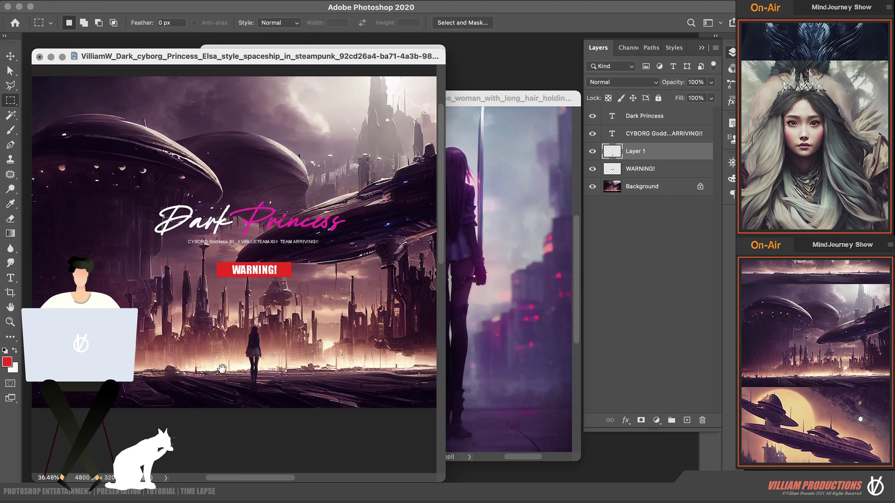
scroll(222, 368, up, 5)
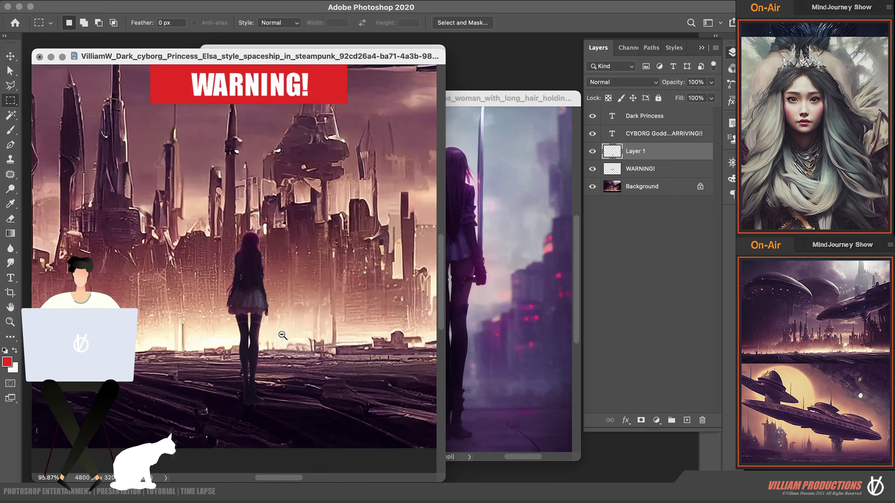
scroll(282, 335, down, 5)
click(518, 221)
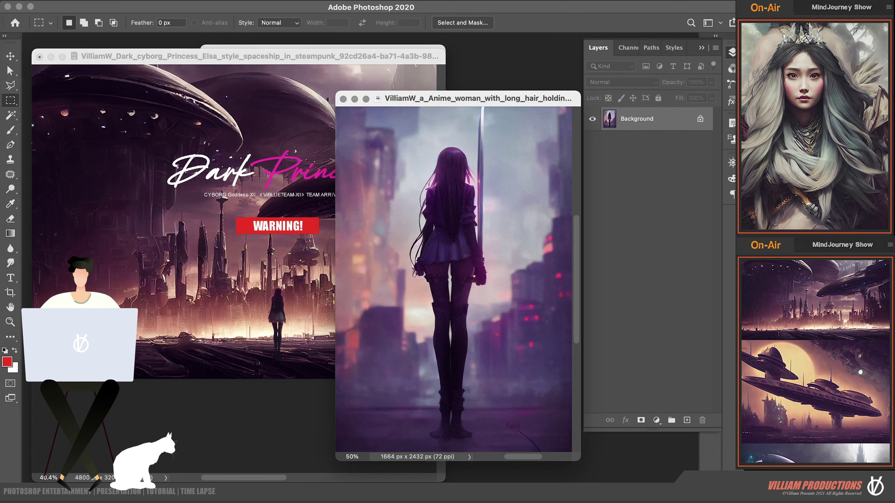
Copy the Select Subject selection of the anime woman to Layer 1 and fill Background white.
click(12, 116)
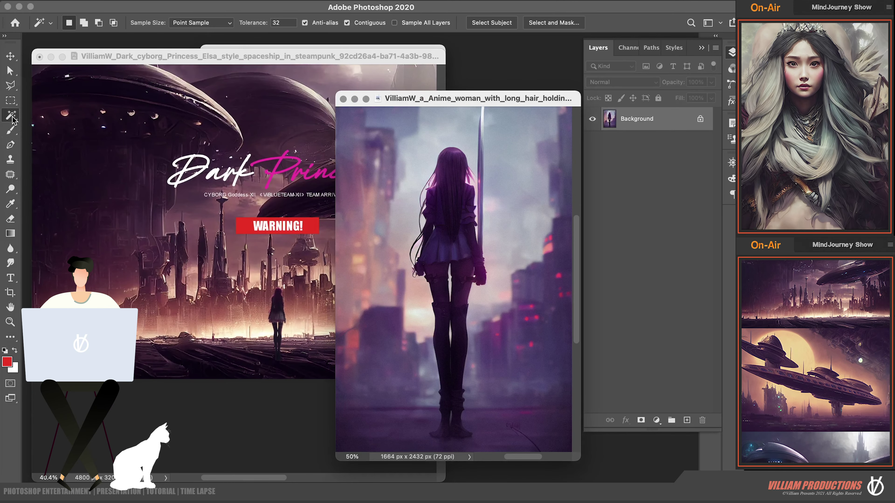
click(492, 23)
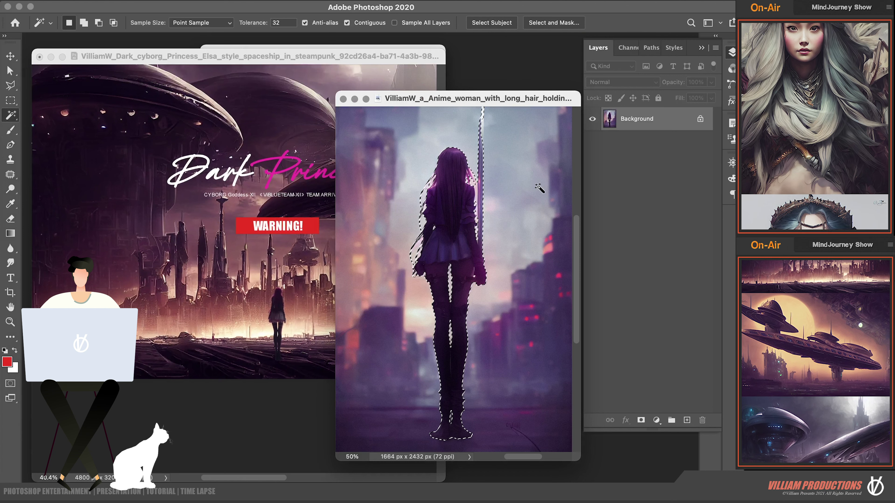
click(495, 188)
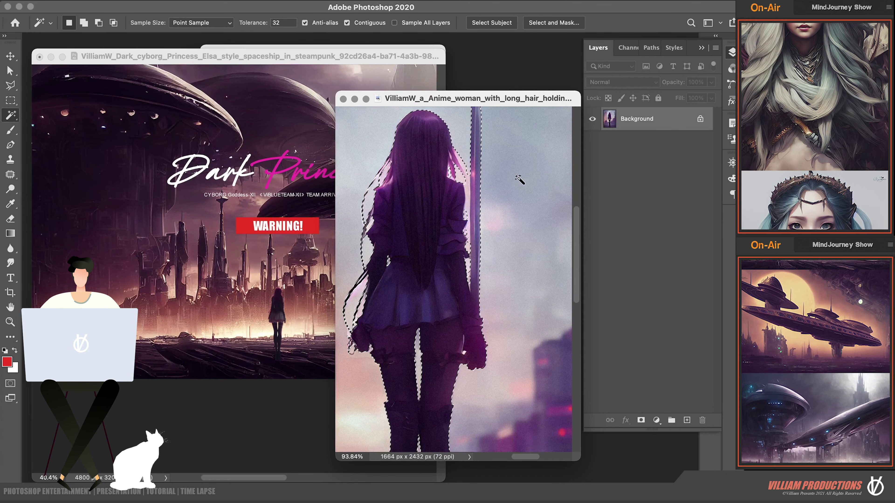
key(ctrl+j)
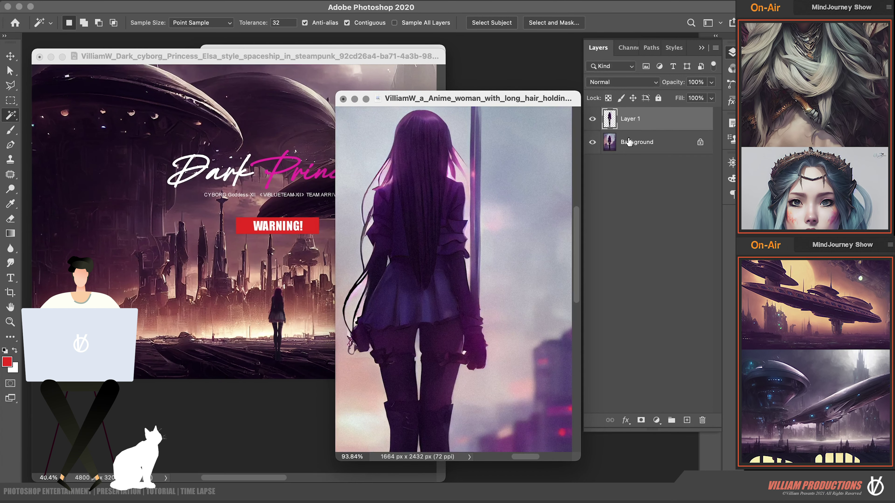
click(626, 143)
key(ctrl+BackSpace)
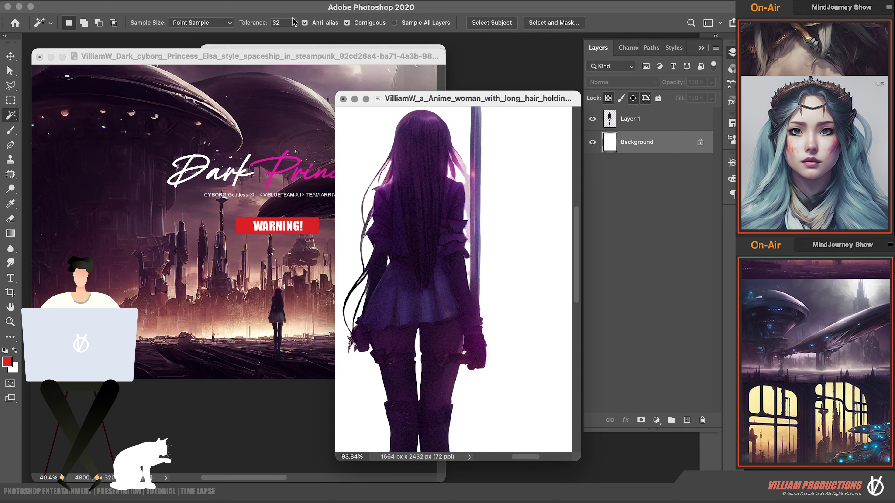
Retry Select Subject on Layer 1, then set Magic Wand tolerance back to 32.
click(285, 22)
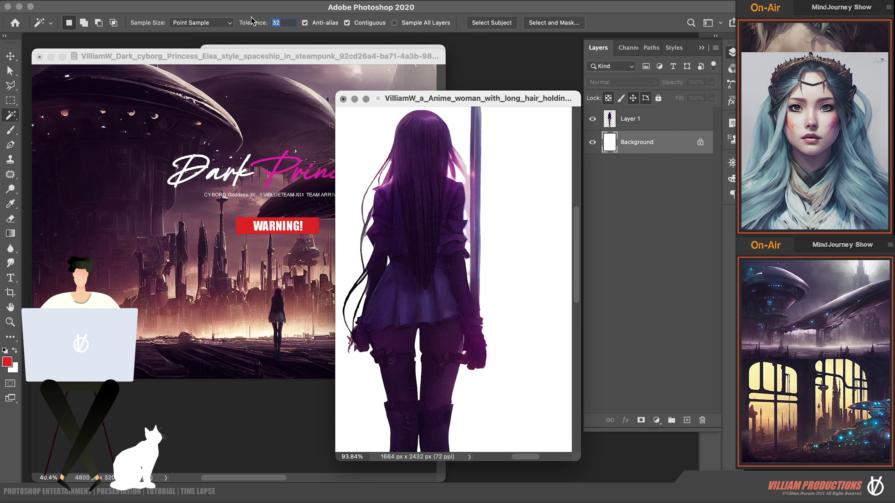
text(60)
click(503, 24)
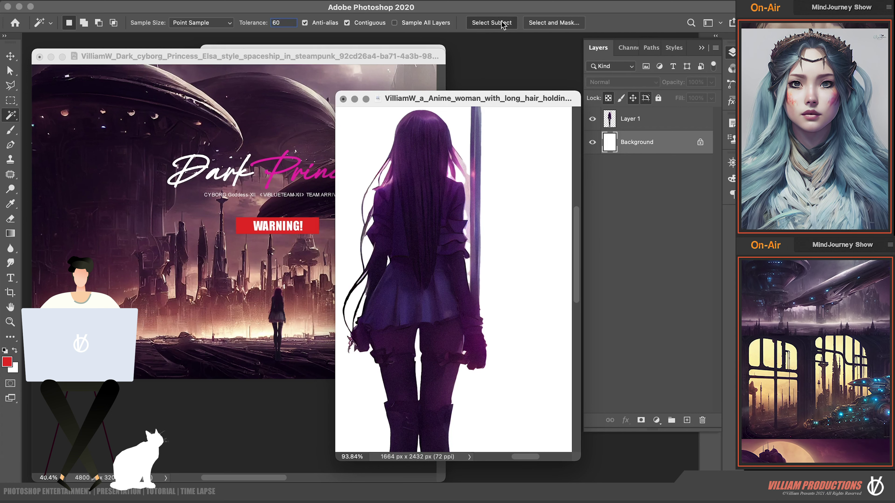
click(316, 197)
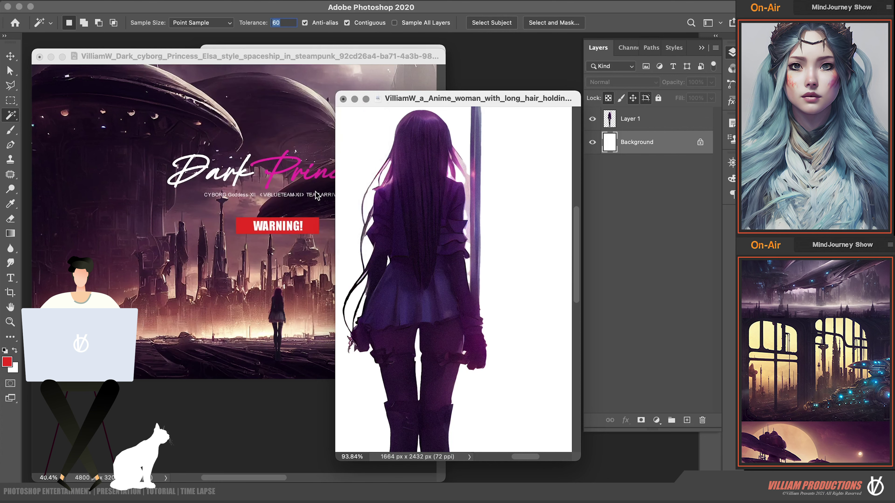
click(662, 120)
click(497, 24)
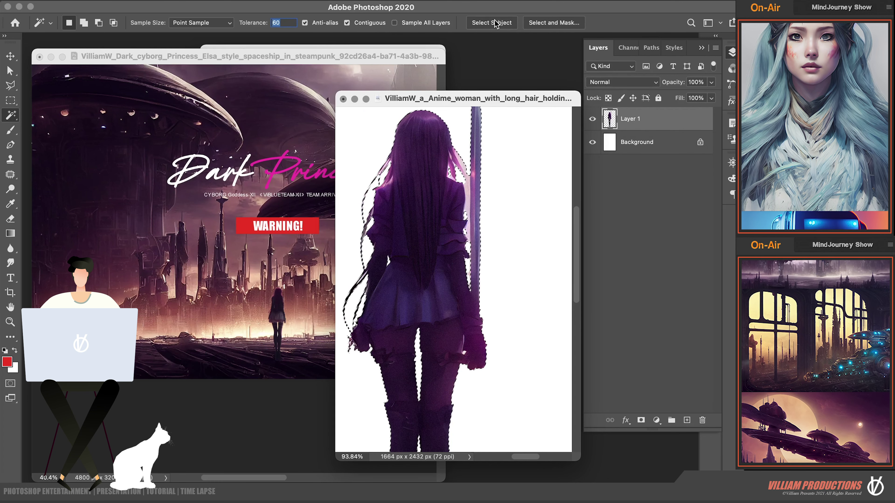
key(ctrl+d)
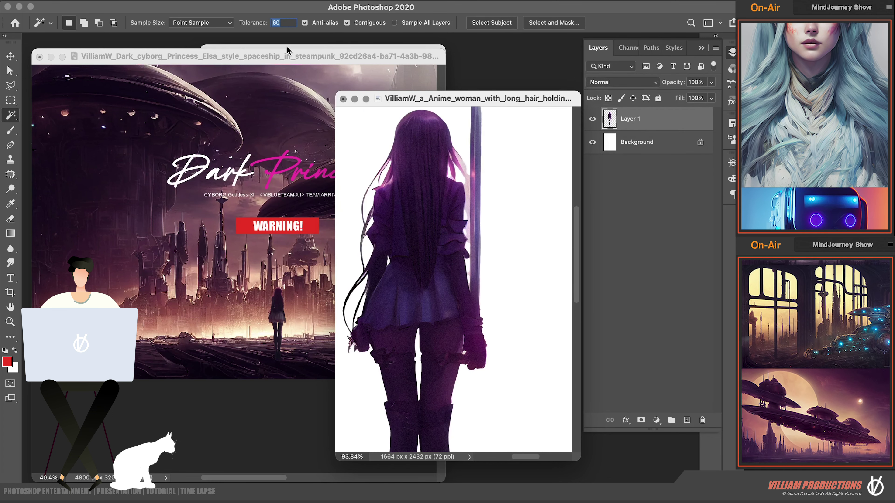
text(32)
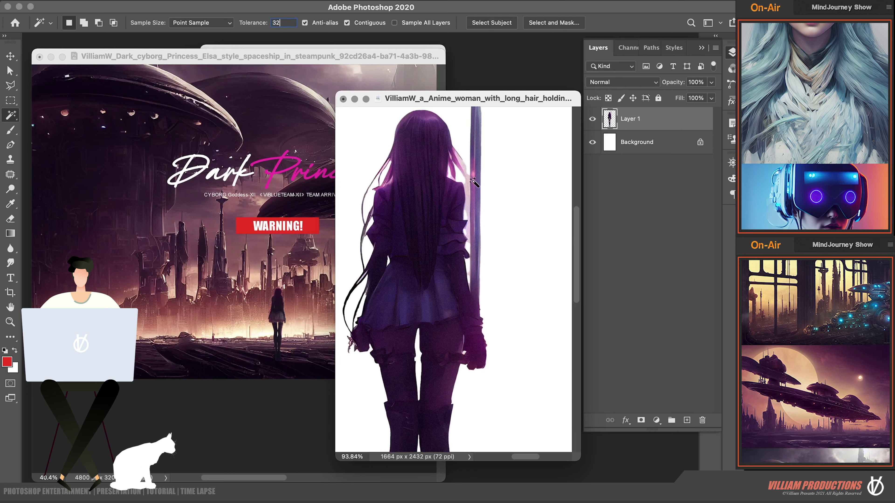
Magic Wand-select the light strips between the woman's hair and the sword.
click(10, 56)
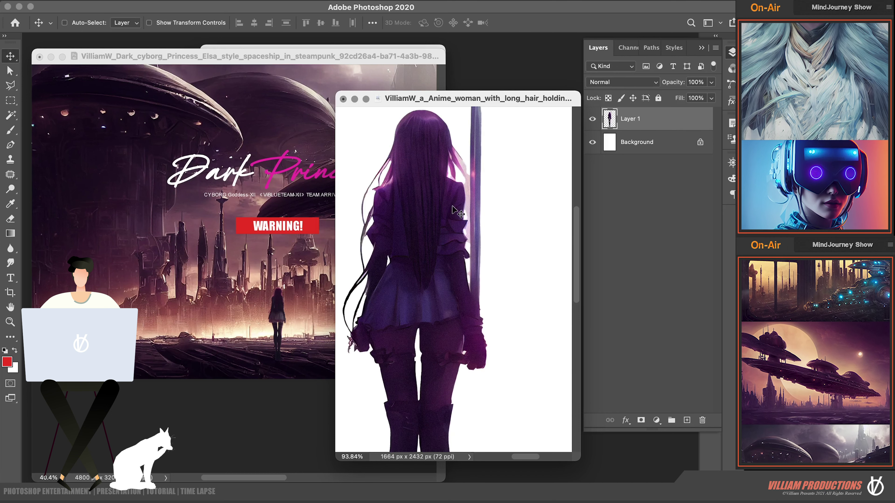
alt+scroll(465, 197, up, 5)
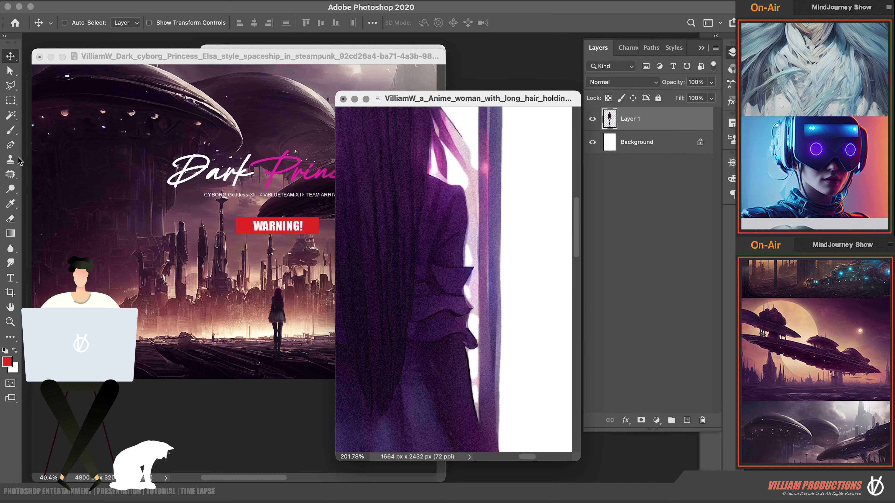
click(10, 115)
click(474, 201)
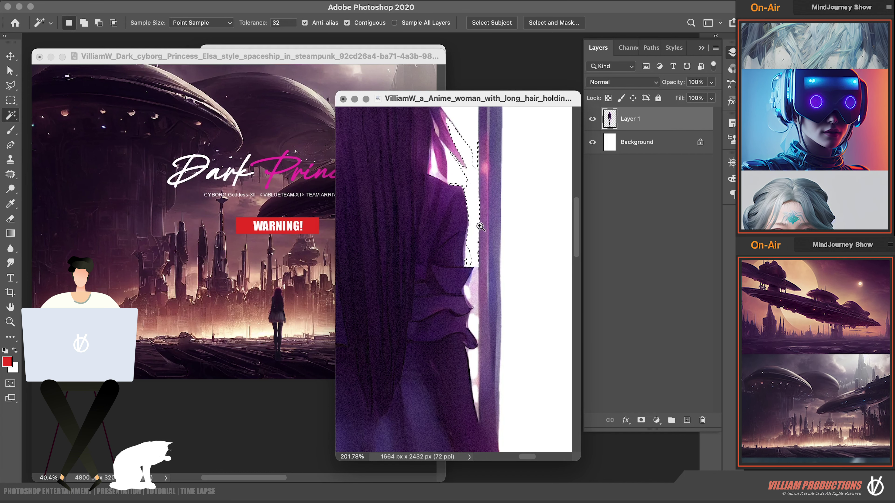
alt+scroll(483, 229, down, 2)
click(476, 268)
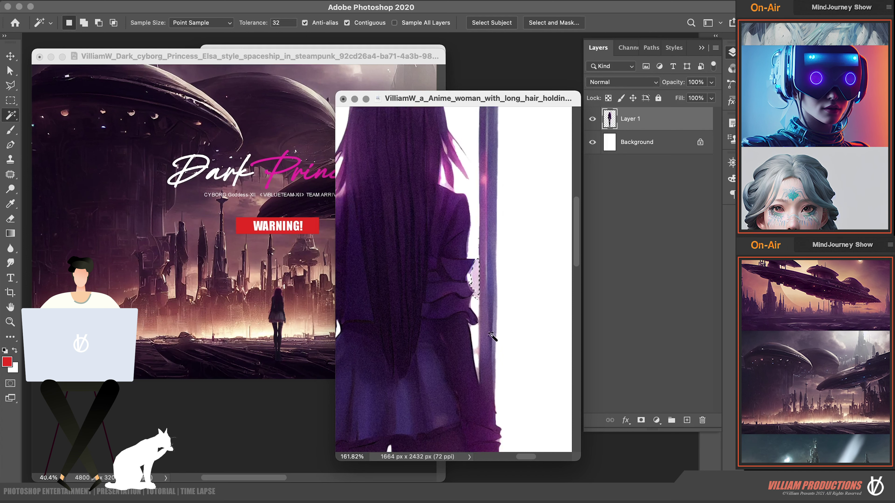
click(479, 357)
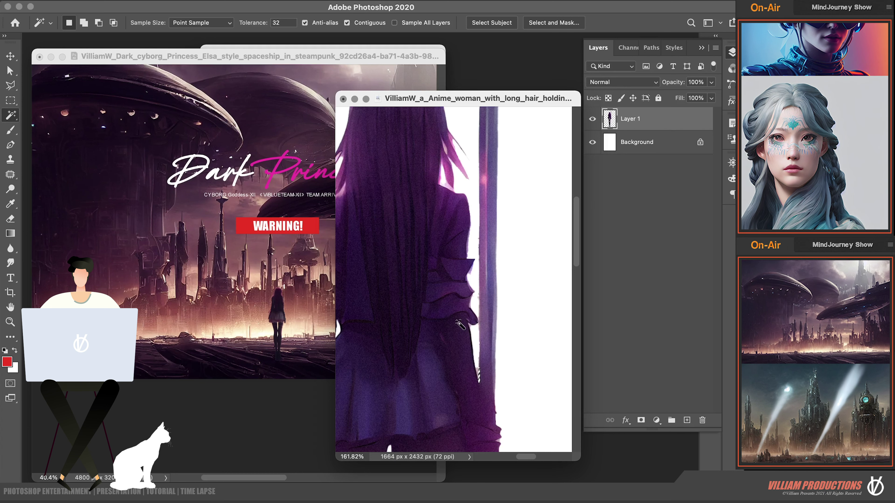
Trace a Polygonal Lasso outline around the sword beside the second woman.
scroll(499, 352, down, 3)
click(7, 85)
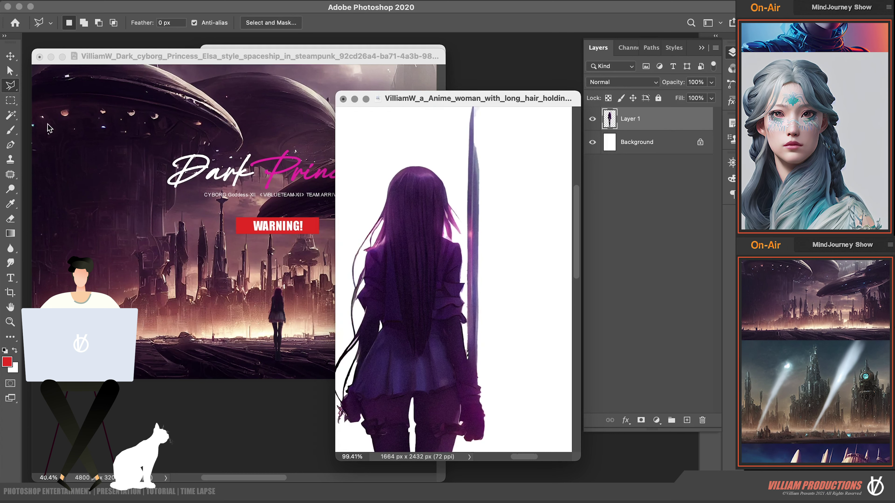
scroll(493, 373, down, 2)
click(484, 357)
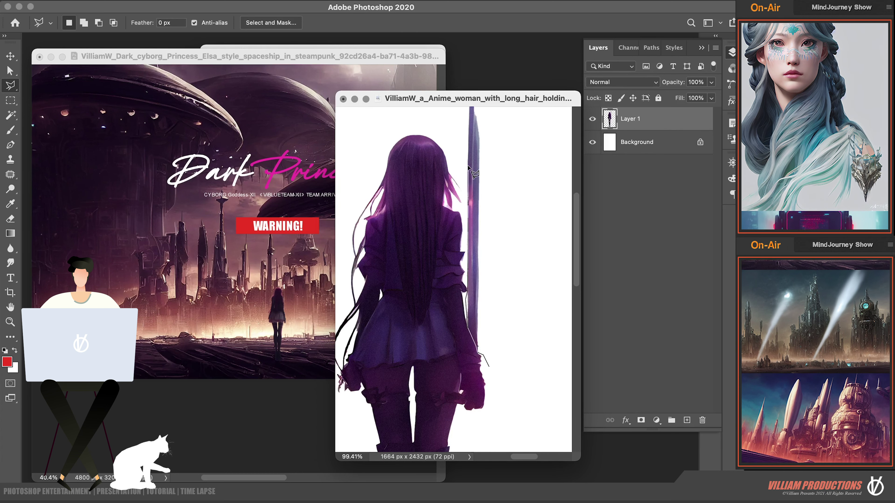
click(459, 180)
drag(467, 150, 468, 199)
click(472, 142)
click(514, 145)
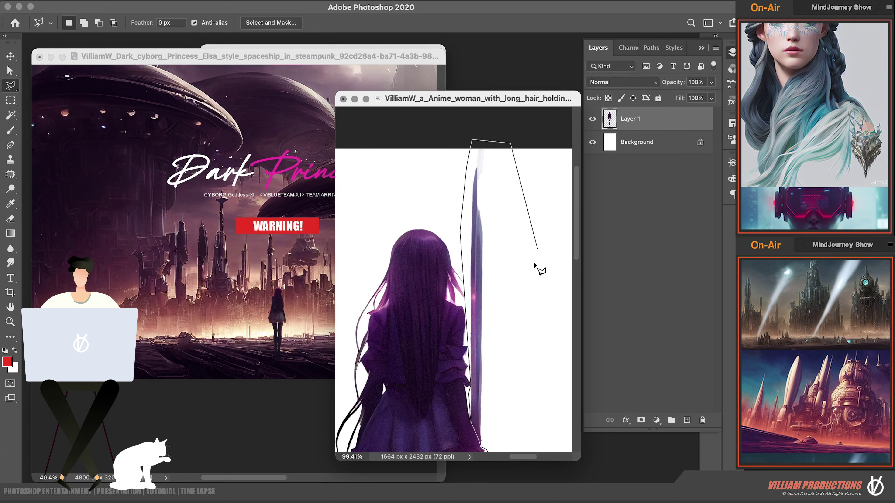
click(534, 267)
drag(514, 370, 494, 300)
double_click(500, 340)
Delete the sword and clear the selection.
key(Delete)
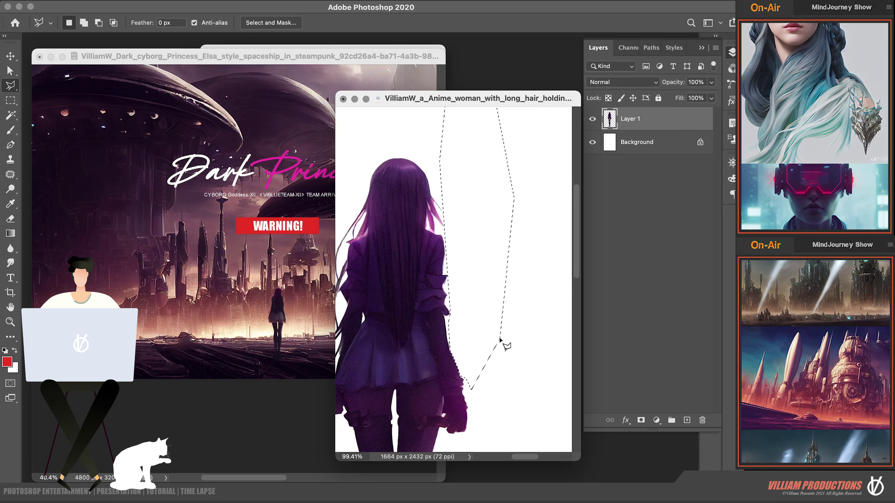
key(ctrl+d)
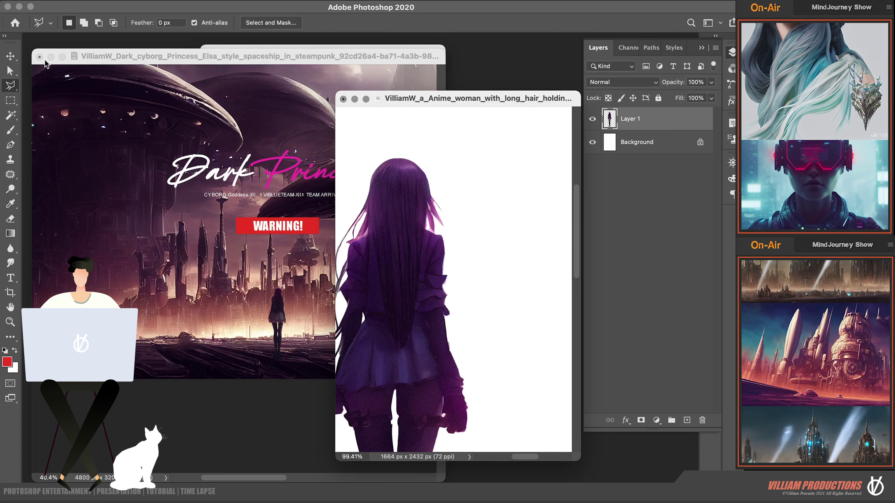
click(9, 57)
Drag the second woman into the poster, scale her to about 42%, and place her beside the first.
drag(416, 261, 273, 275)
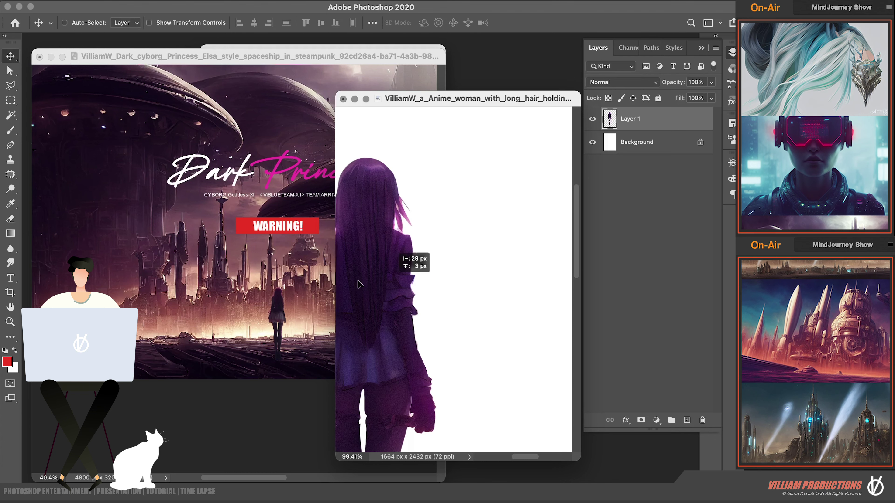
key(ctrl+t)
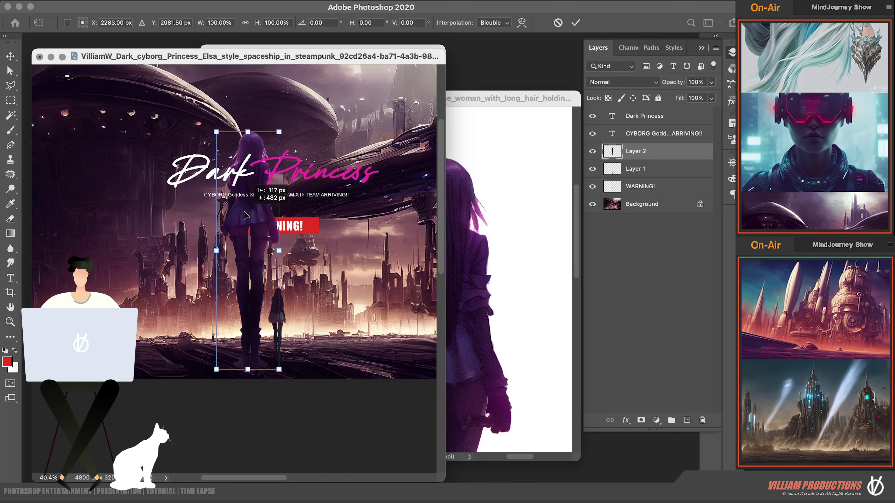
mouse_move(282, 119)
mouse_down()
mouse_move(235, 296)
mouse_move(243, 305)
mouse_move(266, 265)
mouse_up()
drag(243, 317, 255, 329)
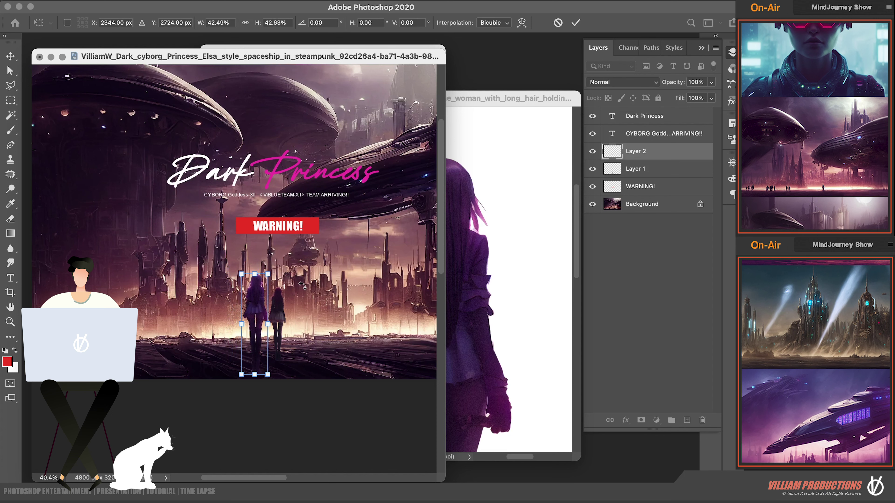
key(Return)
drag(289, 292, 288, 293)
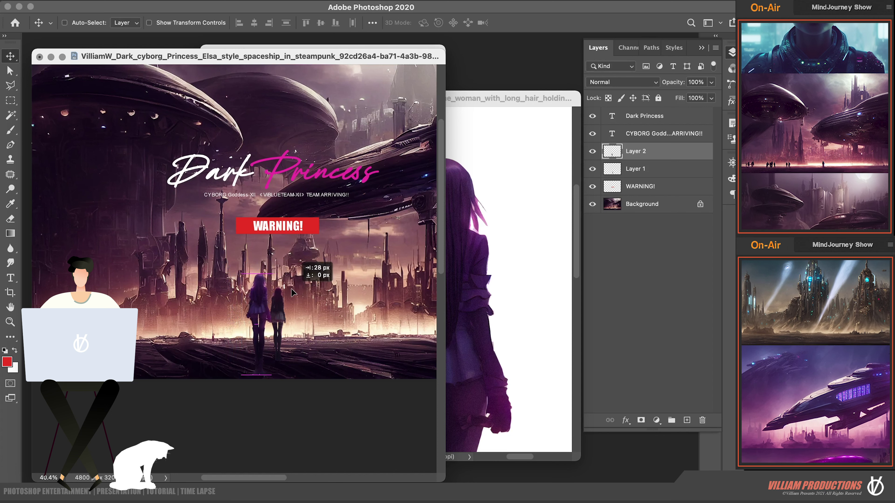
scroll(288, 291, down, 1)
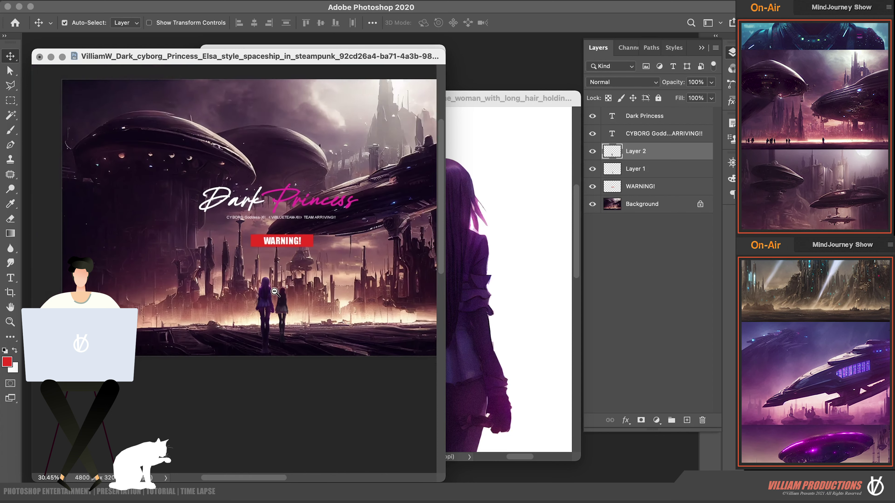
scroll(289, 287, up, 2)
scroll(289, 287, up, 1)
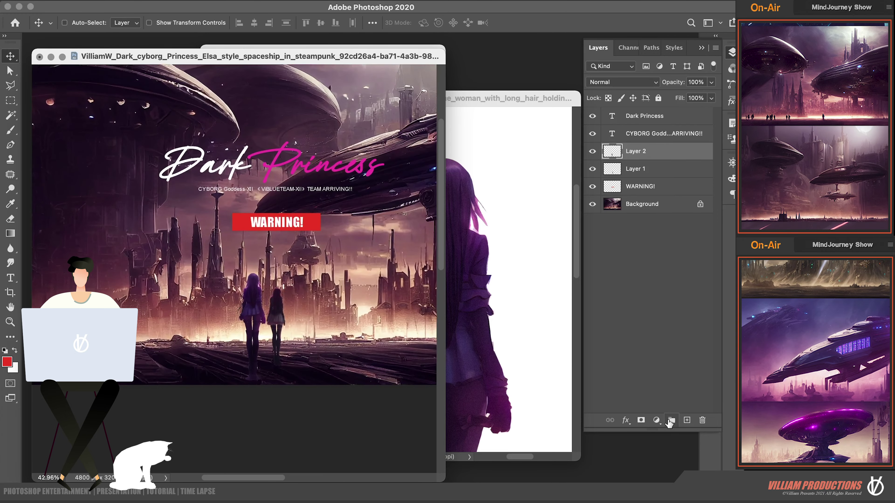
Add a Color Balance adjustment layer clipped to the second woman's Layer 2.
click(656, 421)
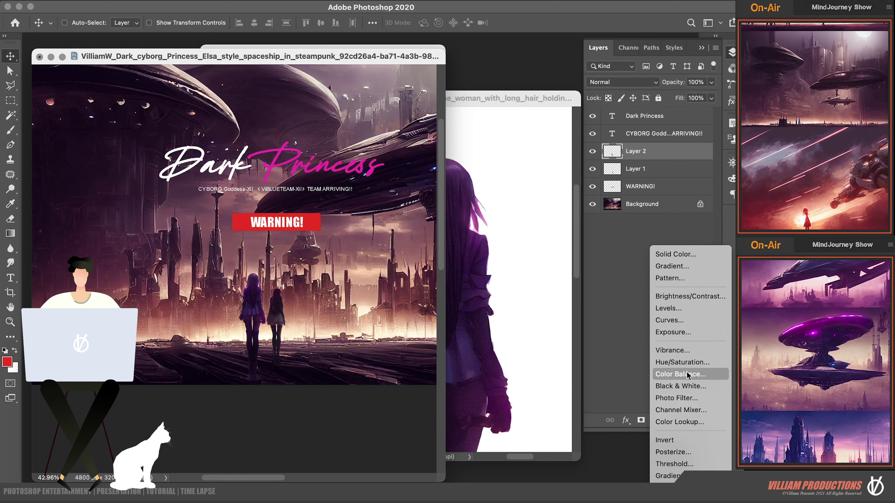
click(689, 377)
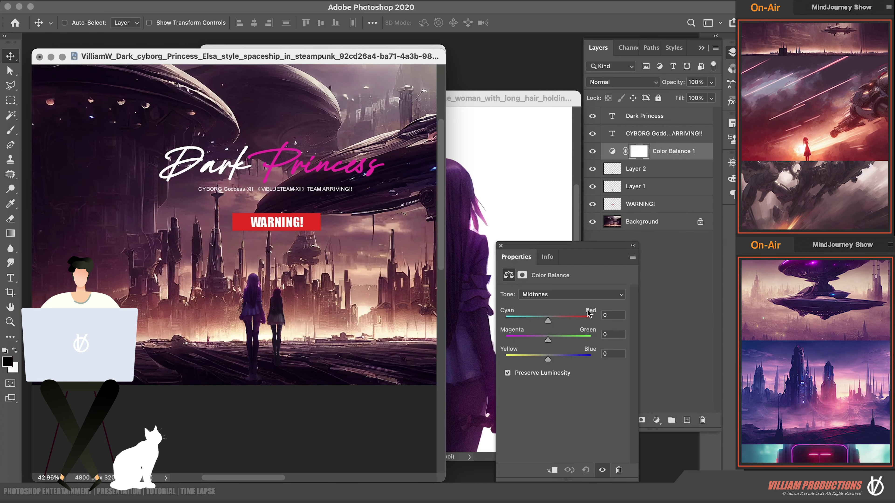
click(501, 248)
key(ctrl+alt+g)
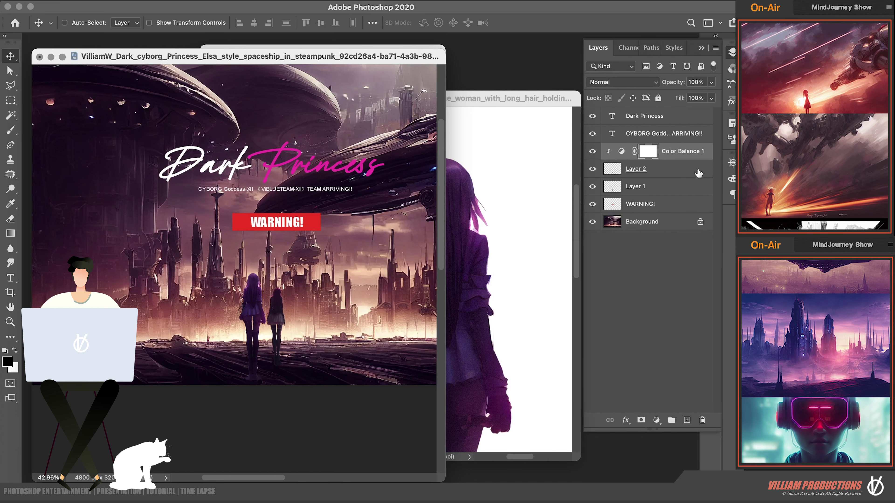
Set the Color Balance midtones to Red +9 and Green +30.
double_click(620, 152)
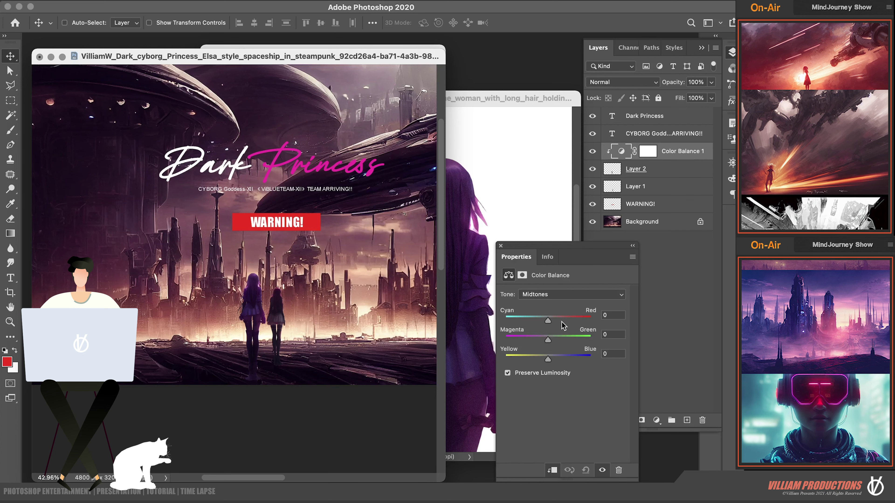
mouse_move(561, 320)
mouse_down()
mouse_move(548, 321)
mouse_move(561, 341)
mouse_up()
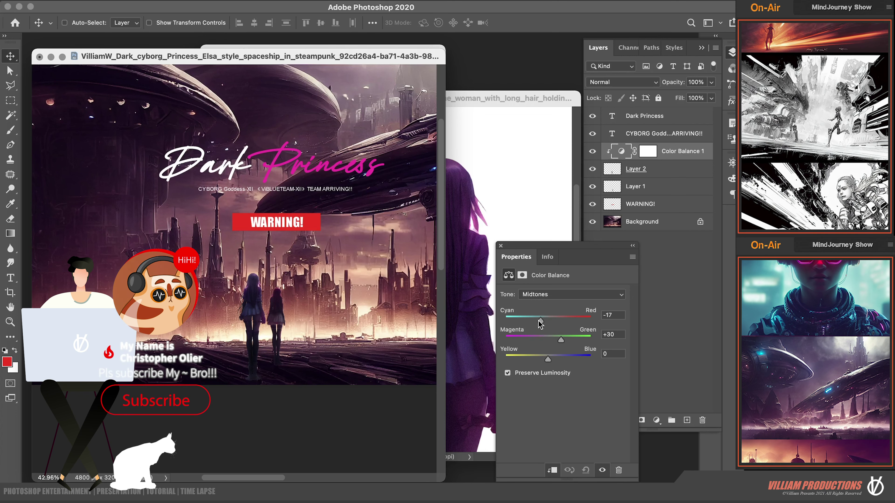
mouse_move(548, 321)
mouse_down()
mouse_move(559, 320)
mouse_move(548, 321)
mouse_up()
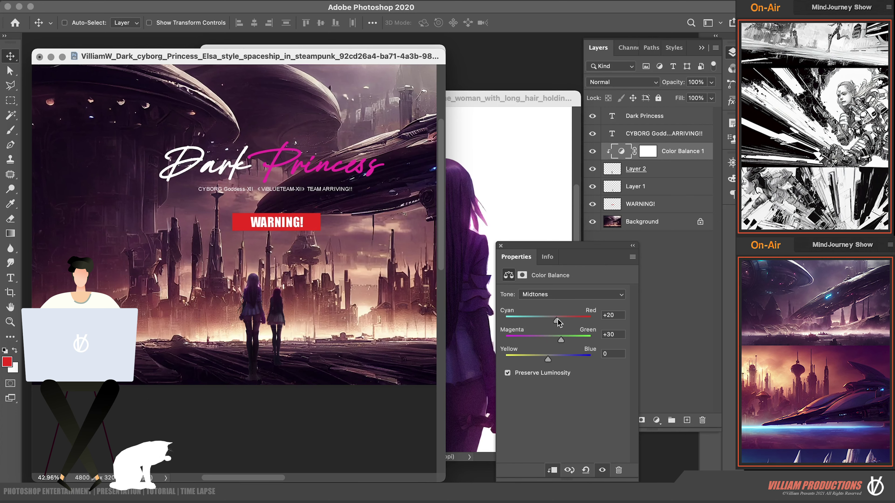
drag(556, 322, 552, 321)
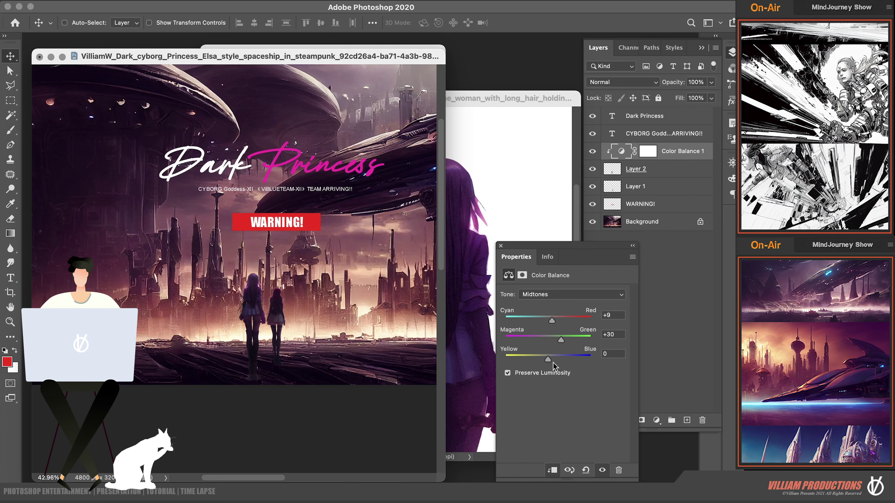
drag(549, 360, 551, 361)
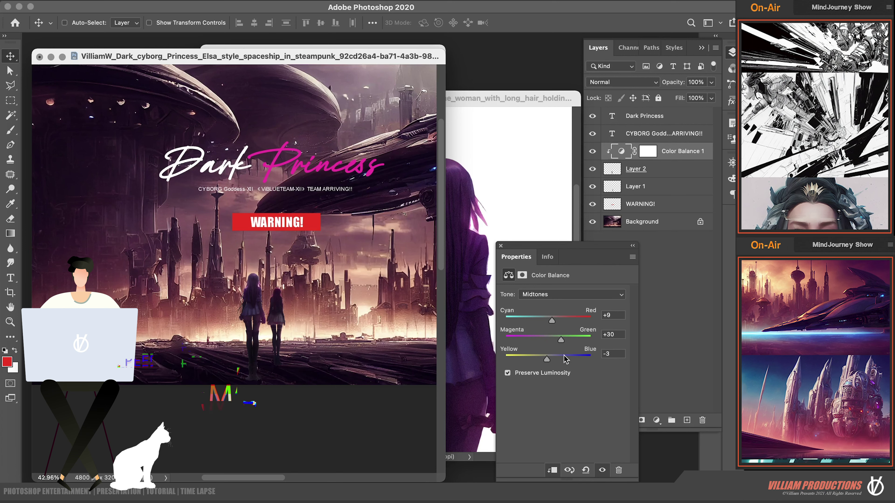
Shift the Color Balance highlights to red +21 and yellow −21.
click(579, 297)
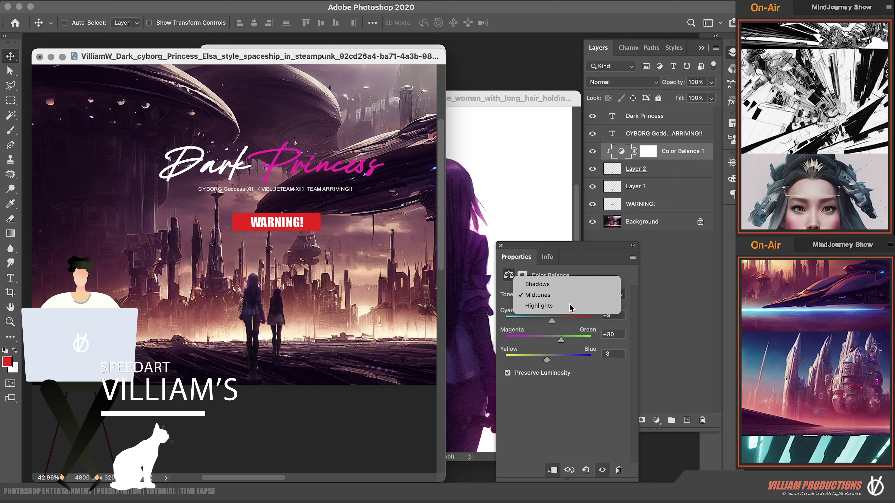
click(579, 306)
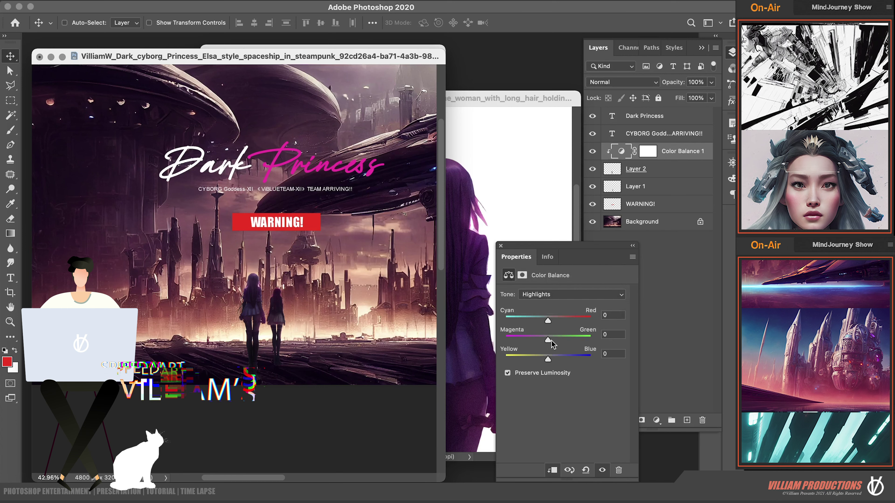
drag(549, 340, 568, 341)
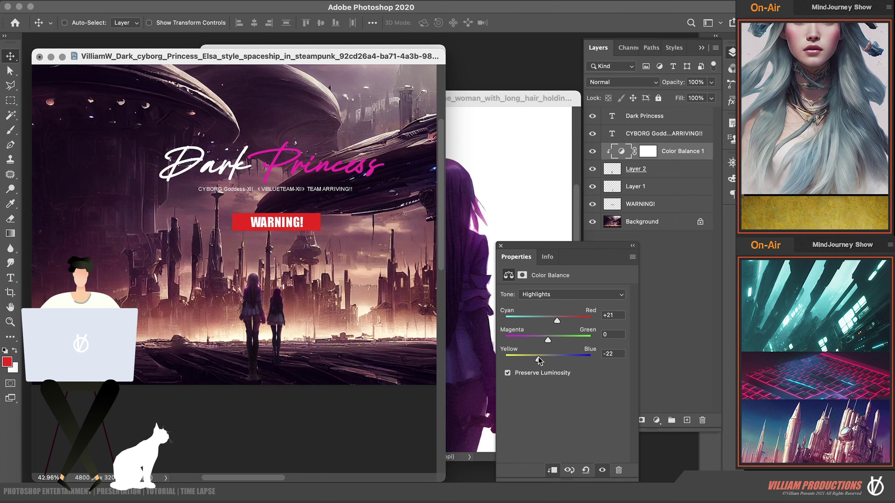
click(501, 246)
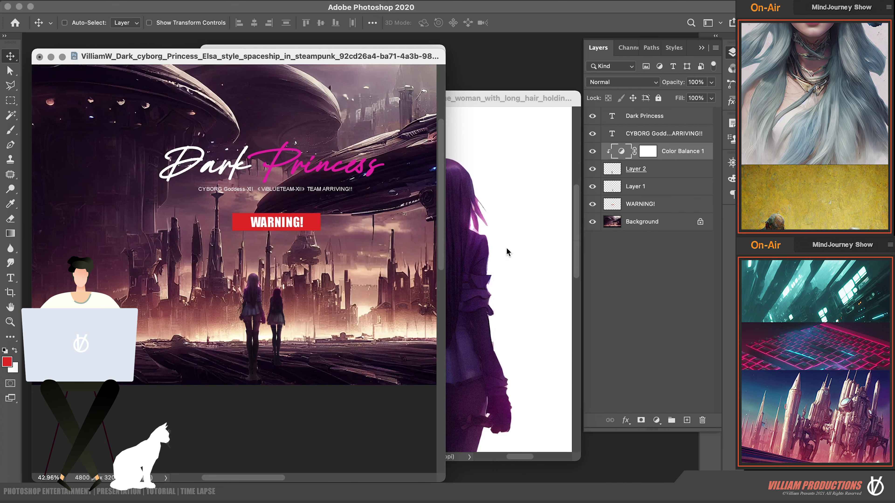
click(652, 169)
click(656, 423)
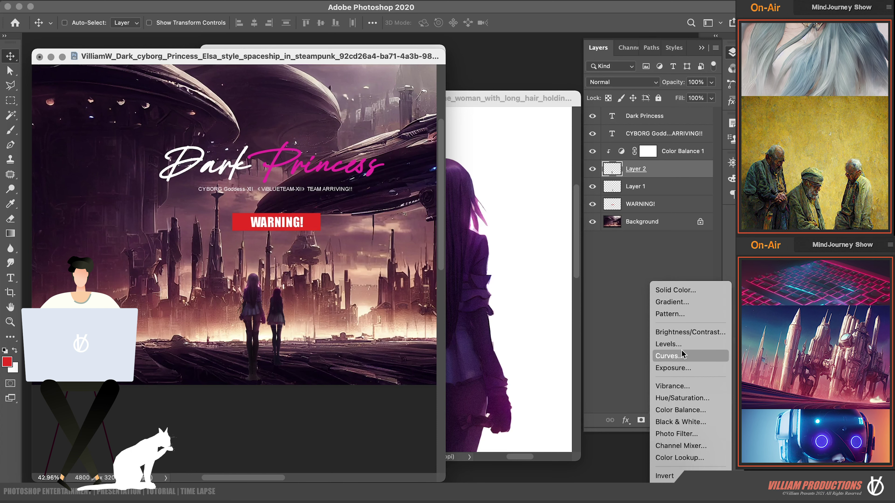
Add a clipped Curves adjustment with a lifted midtone point and the black point moved inward.
click(683, 356)
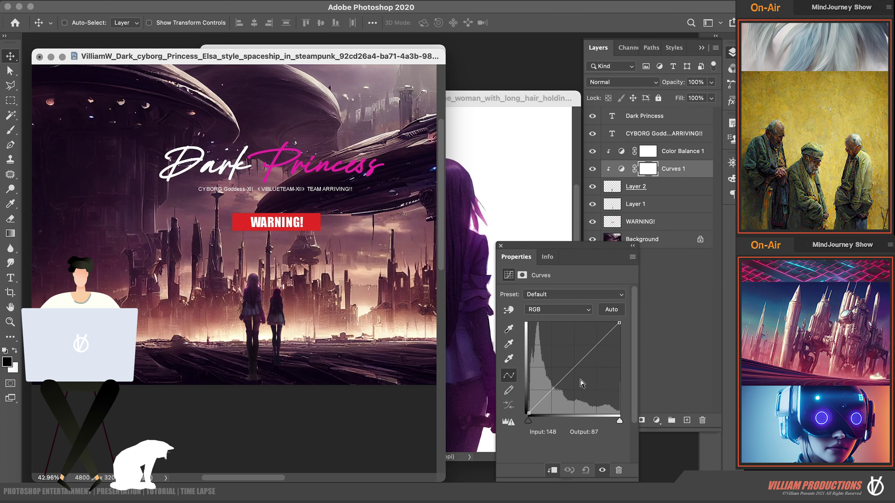
click(580, 372)
drag(579, 371, 579, 367)
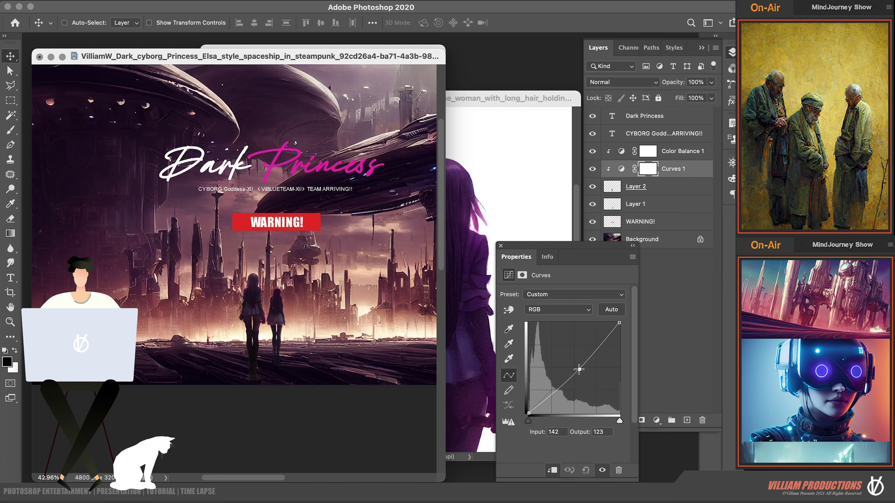
drag(528, 414, 533, 414)
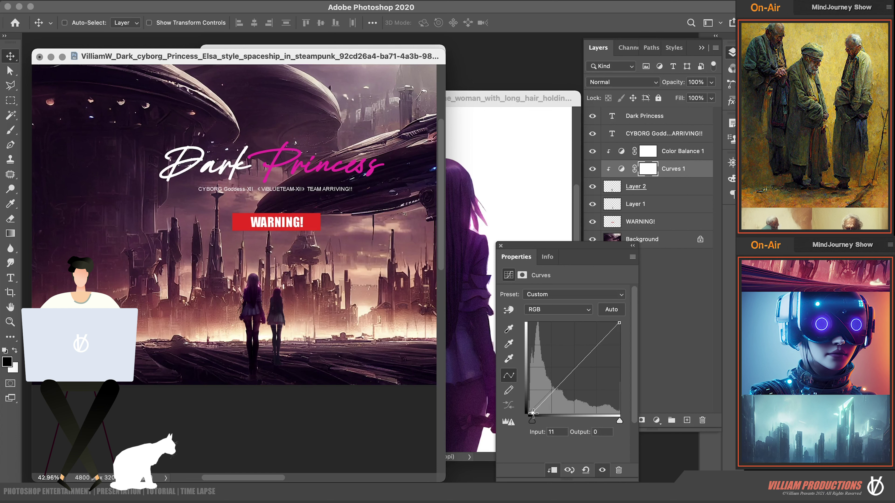
click(500, 246)
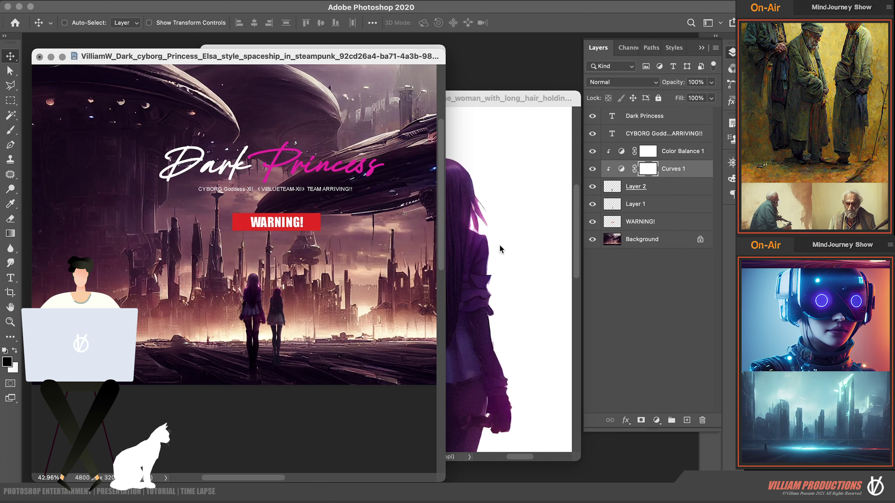
Close the anime woman source document without saving.
click(472, 113)
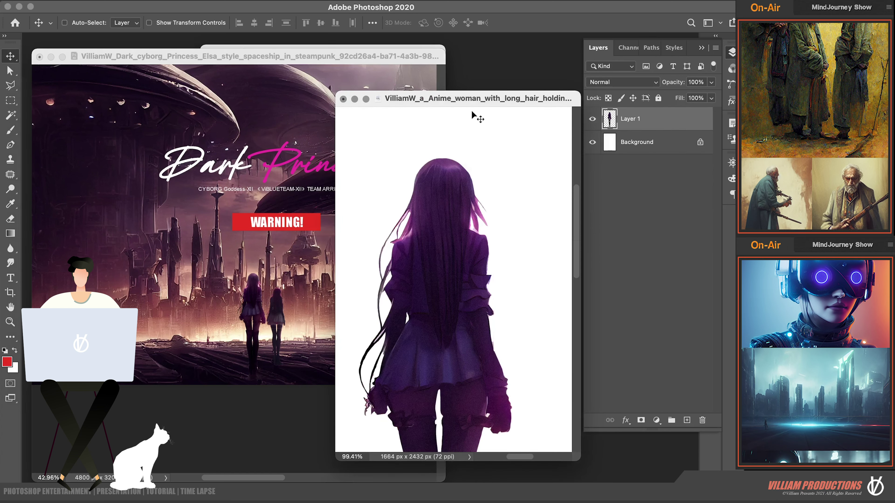
click(343, 99)
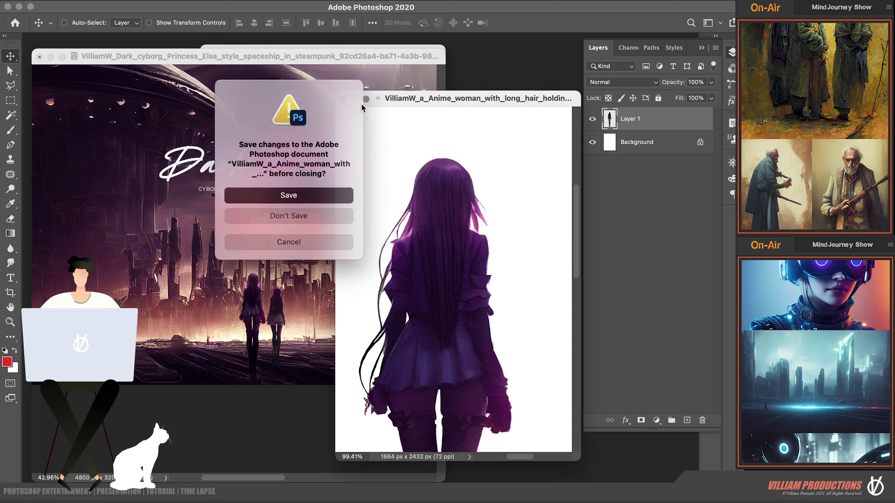
click(285, 220)
Cut out the staff-holding woman with Select Subject and delete the original Background layer.
click(10, 101)
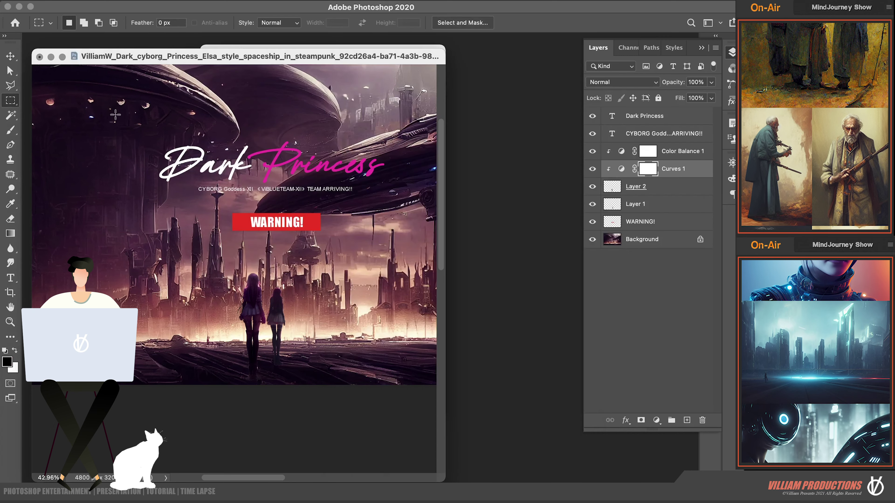
mouse_move(260, 60)
mouse_down()
mouse_move(260, 68)
mouse_move(377, 75)
mouse_move(388, 112)
mouse_up()
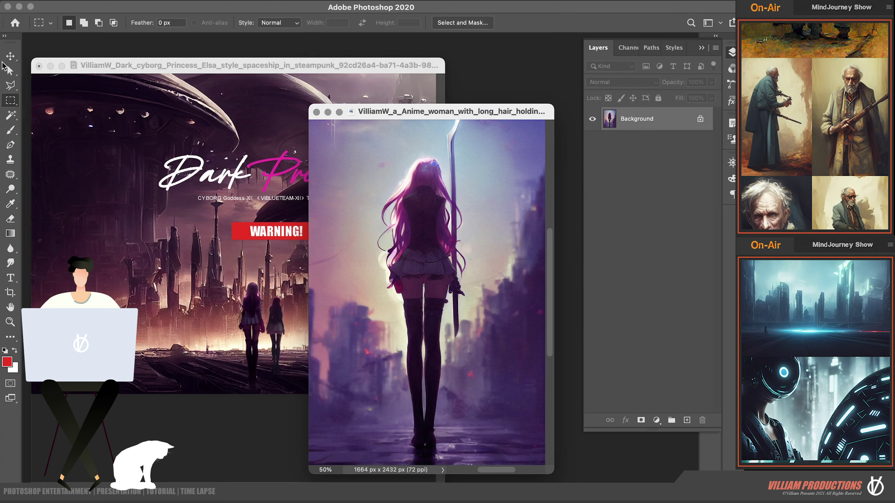
click(8, 117)
click(494, 24)
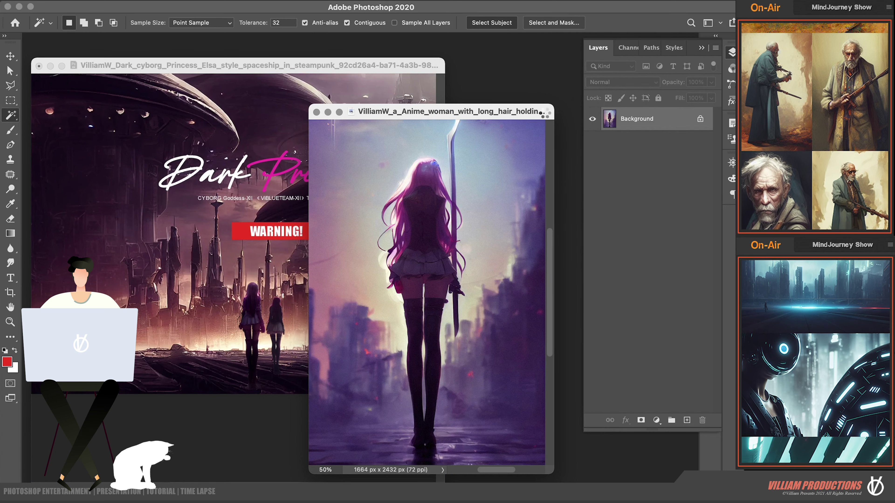
key(ctrl+j)
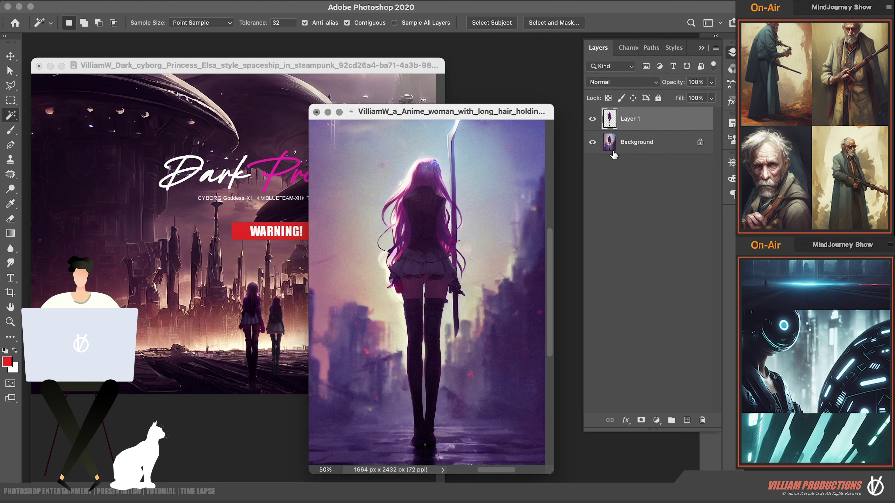
click(641, 144)
key(Delete)
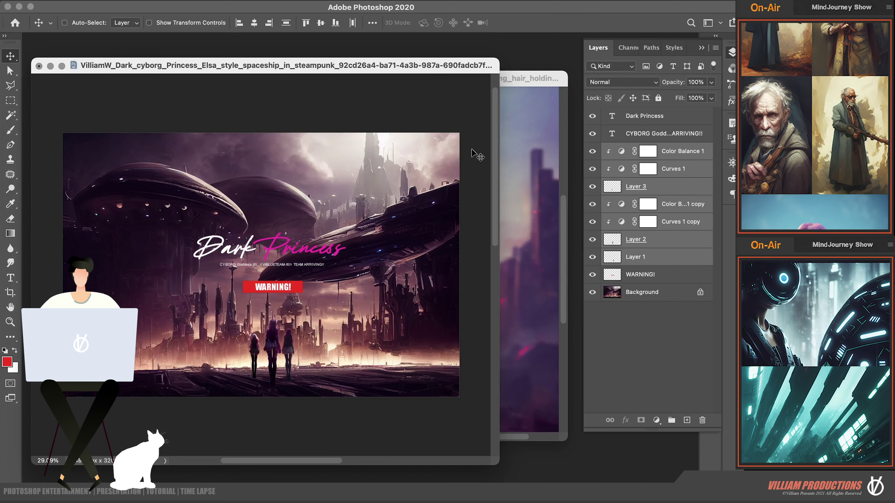
click(548, 185)
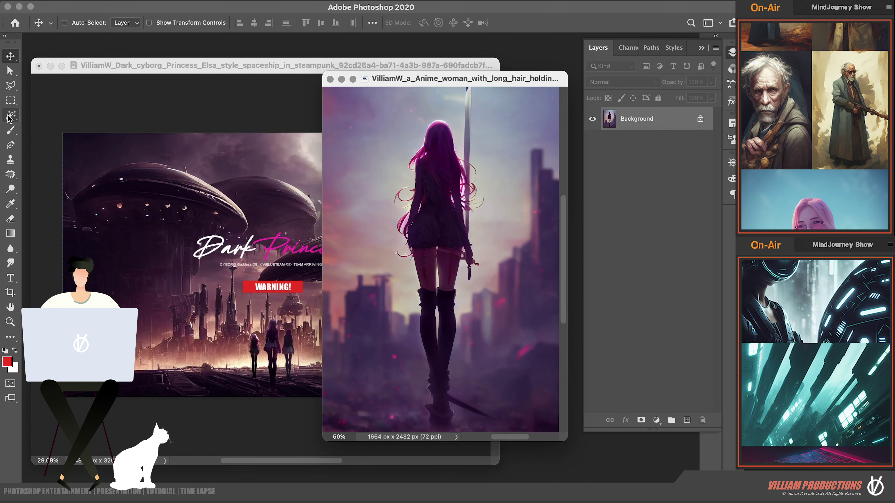
Copy the long-haired woman onto Layer 1 using Select Subject, then target the Background.
click(39, 118)
click(525, 150)
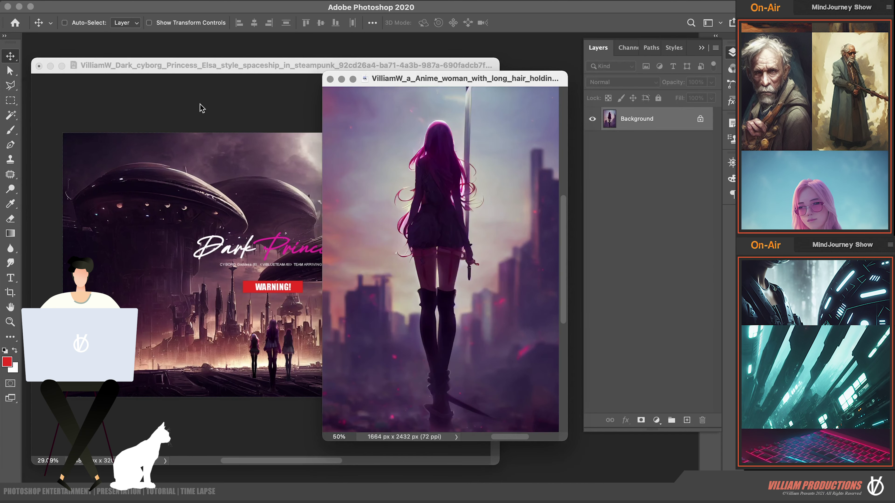
click(10, 115)
click(472, 24)
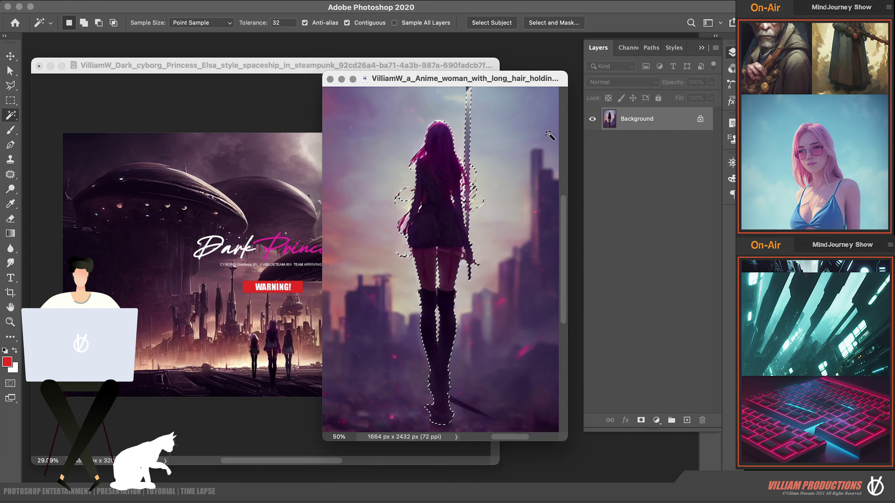
key(ctrl+j)
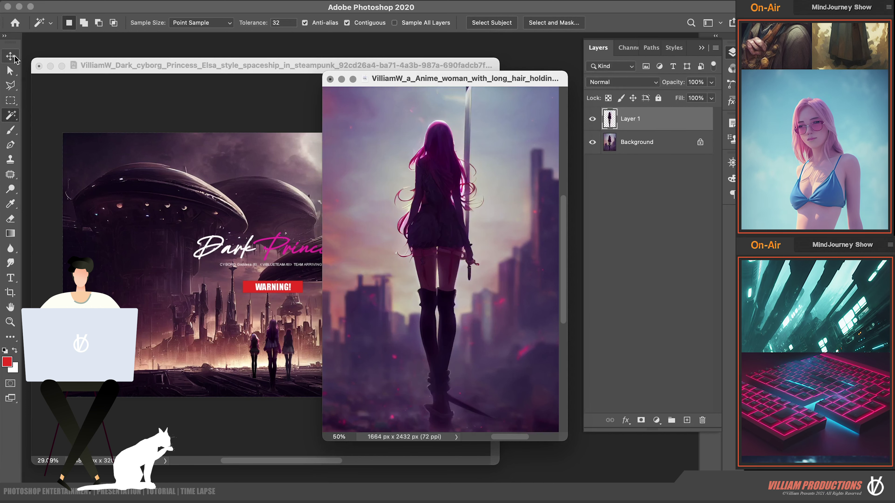
click(10, 56)
click(631, 149)
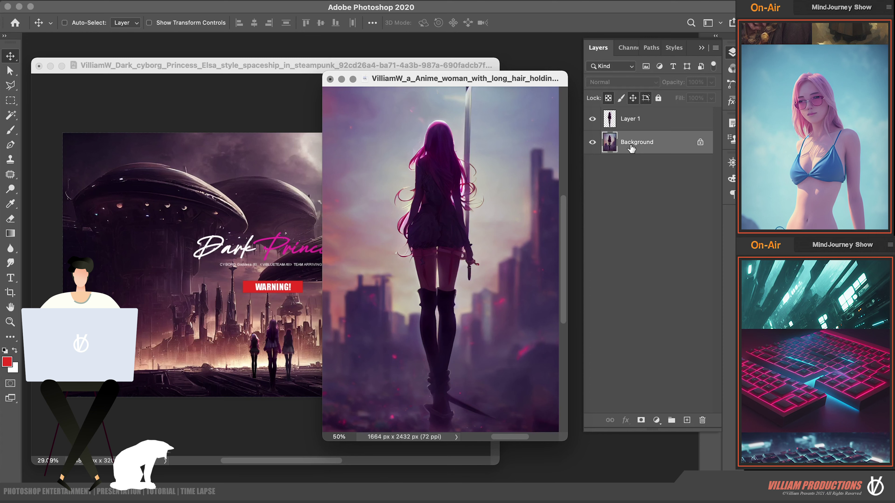
Fill the Background layer with the red foreground colour.
key(ctrl+BackSpace)
key(ctrl+z)
key(alt+BackSpace)
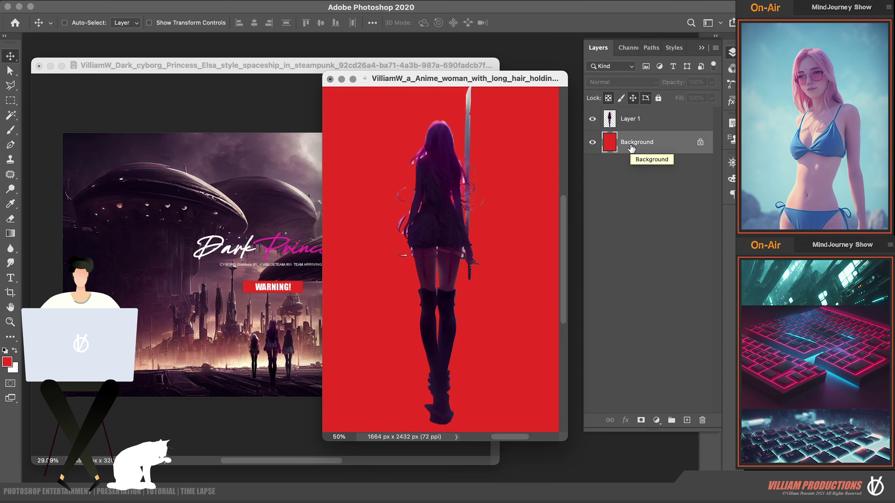
scroll(480, 176, up, 5)
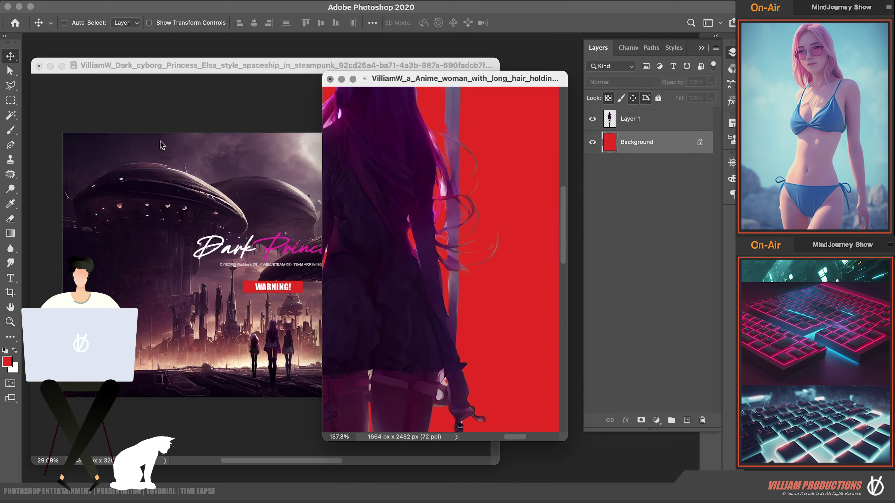
Start a Polygonal Lasso outline along the sword beside the woman.
key(l)
scroll(479, 194, up, 3)
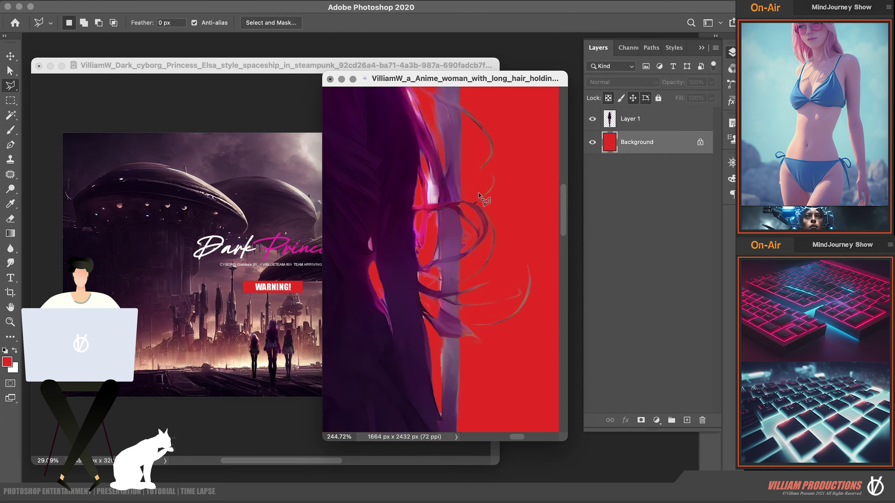
click(474, 191)
click(453, 202)
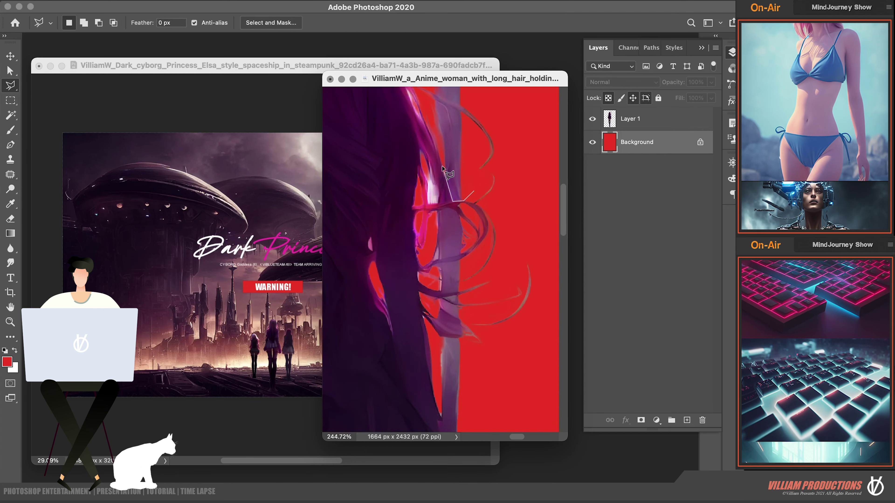
scroll(446, 212, up, 5)
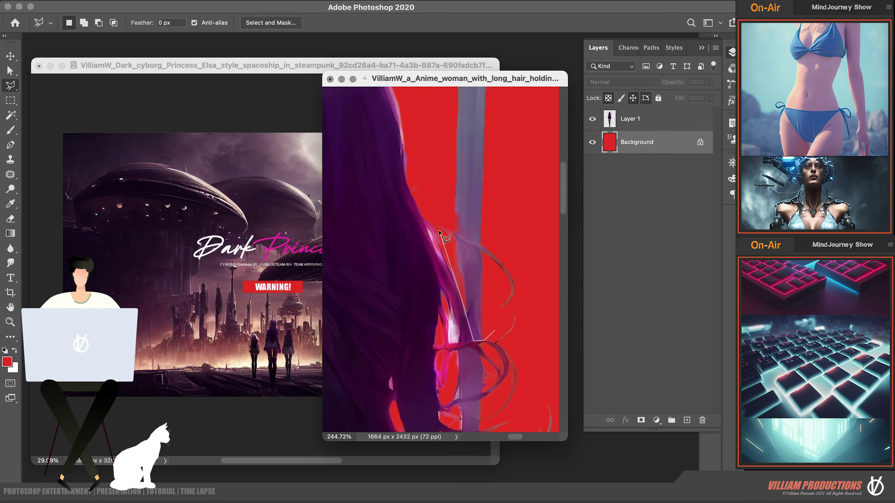
scroll(472, 141, up, 3)
scroll(425, 148, up, 3)
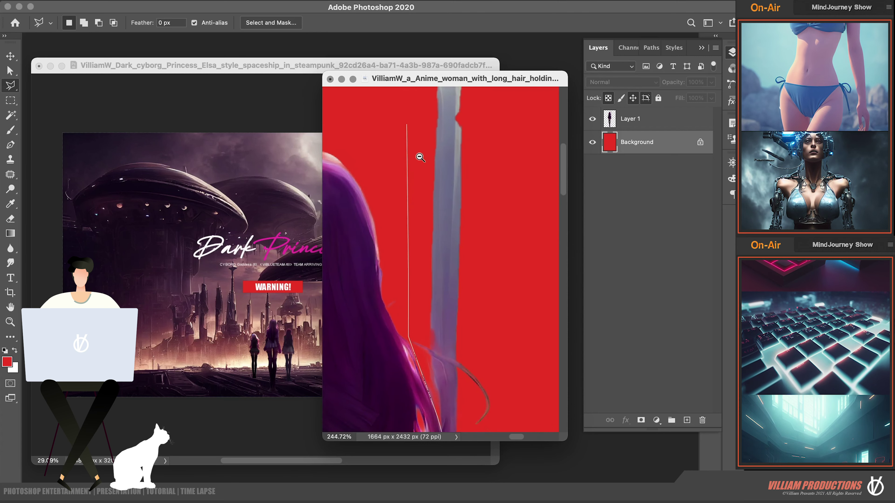
Close the outline around the sword's tip and dismiss the Fill dialog.
alt+click(420, 158)
click(398, 88)
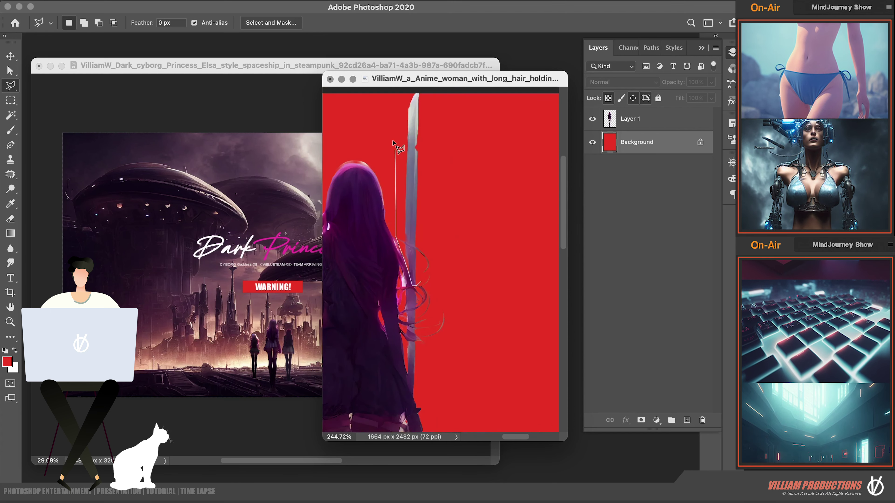
click(448, 90)
click(471, 230)
key(shift+BackSpace)
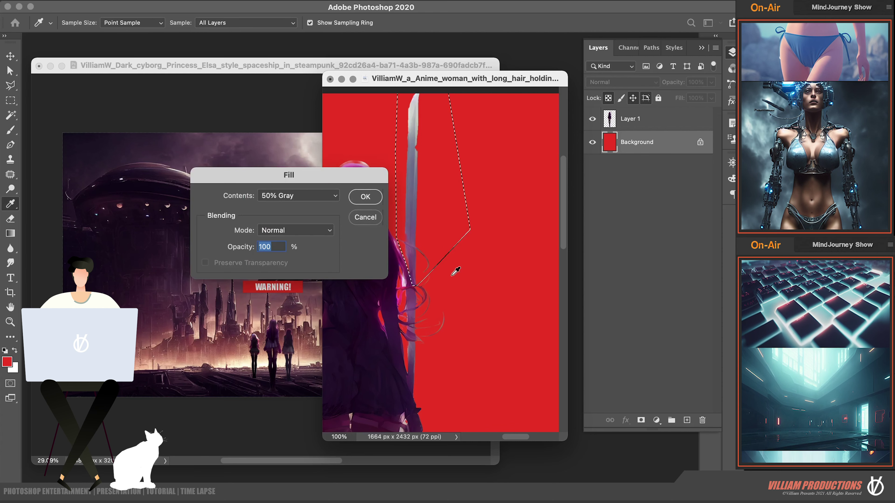
click(364, 196)
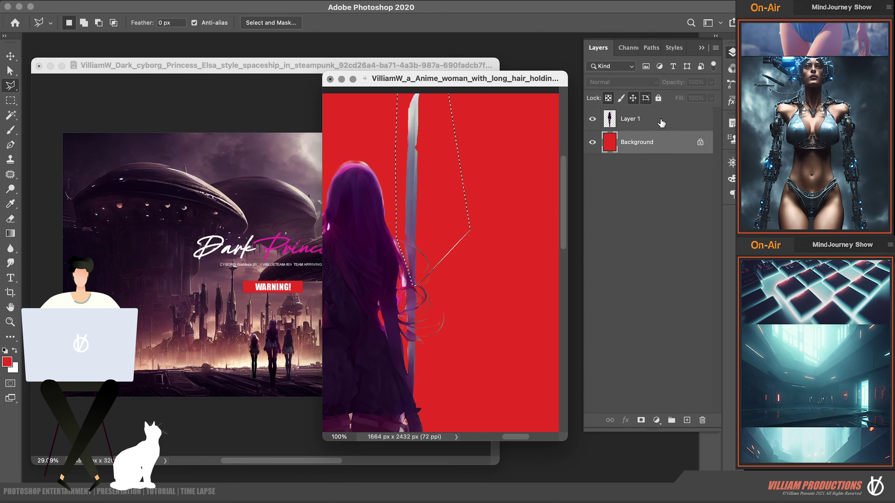
Delete a stray hair strand from the woman's layer with the Polygonal Lasso.
click(630, 118)
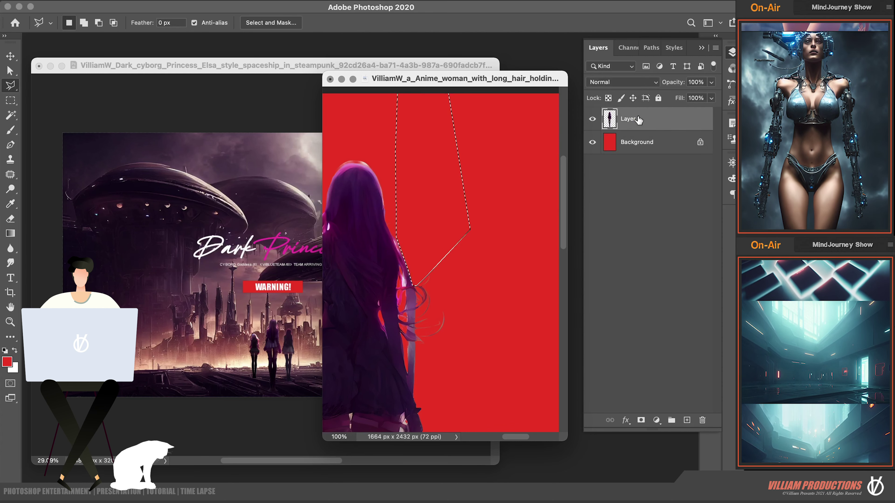
scroll(401, 309, up, 5)
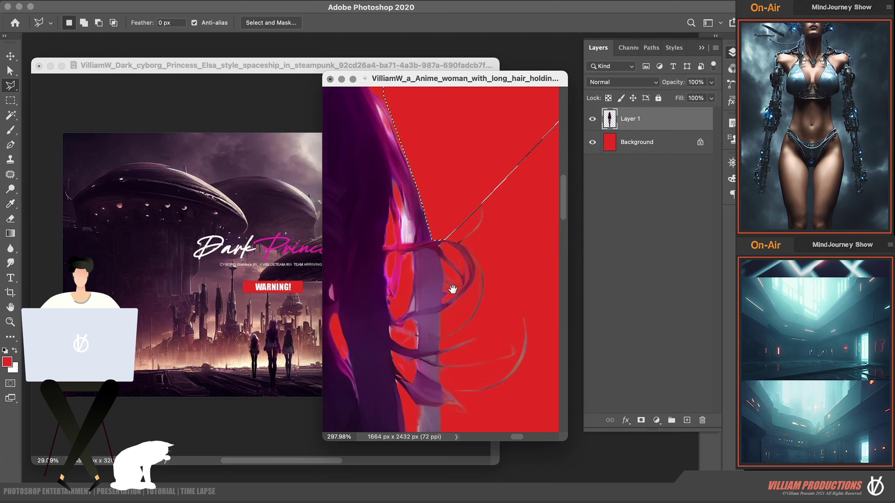
click(425, 250)
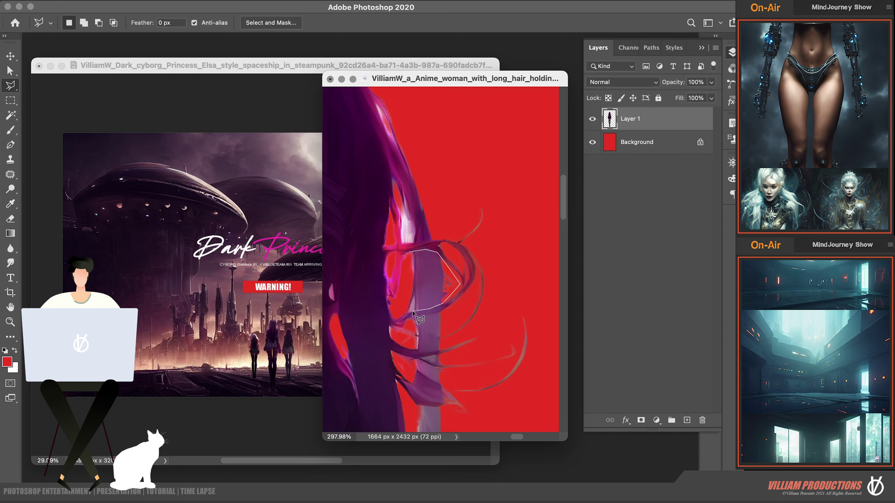
double_click(403, 280)
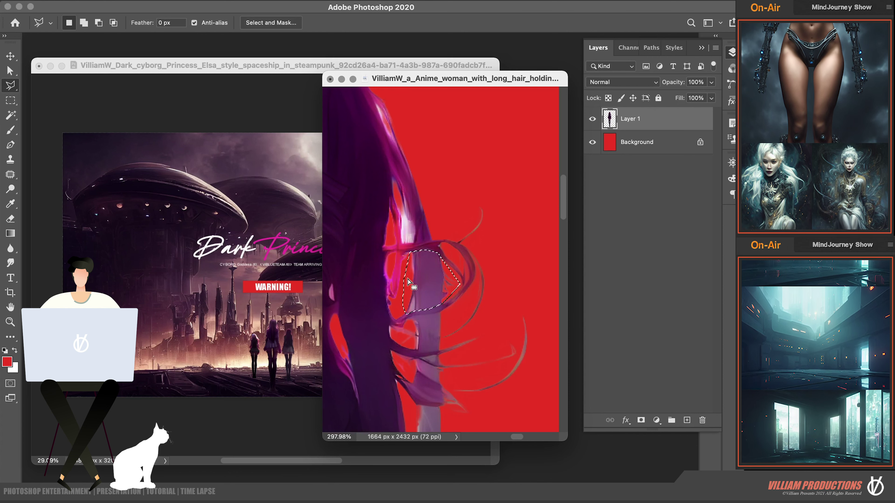
key(Delete)
key(ctrl+d)
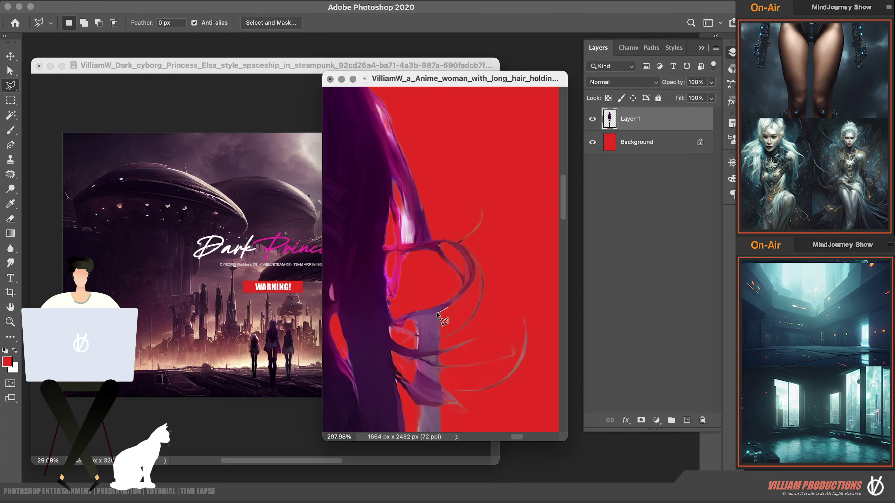
Delete another lavender strand and outline a small strand below it.
click(411, 326)
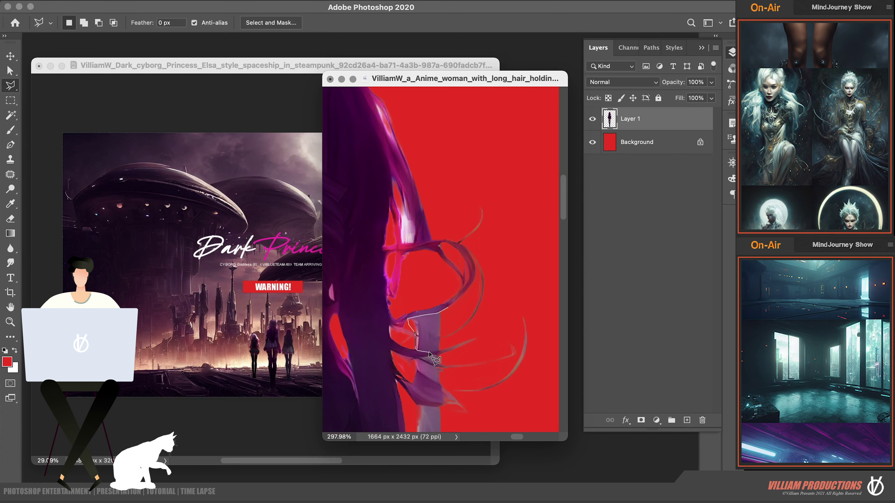
click(447, 309)
key(Delete)
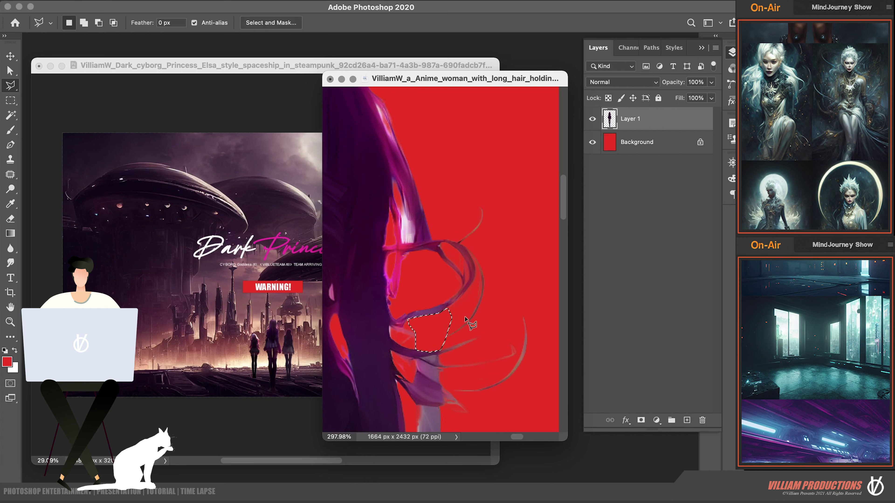
key(ctrl+d)
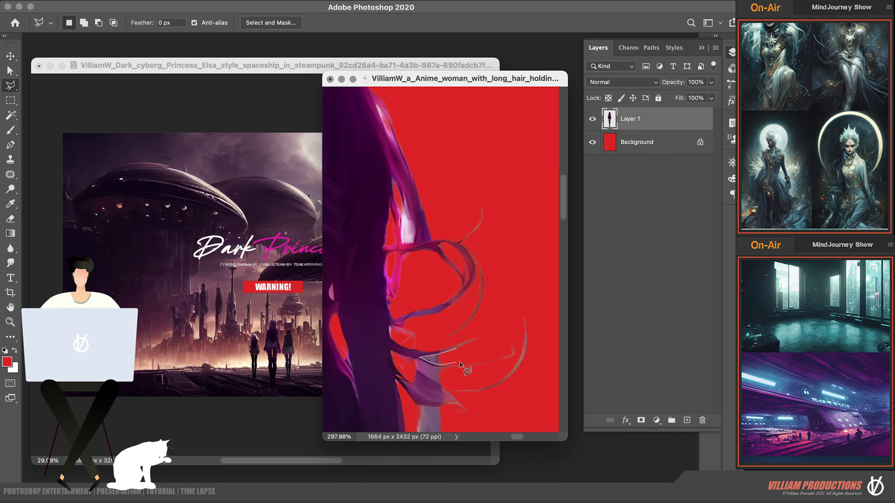
double_click(477, 355)
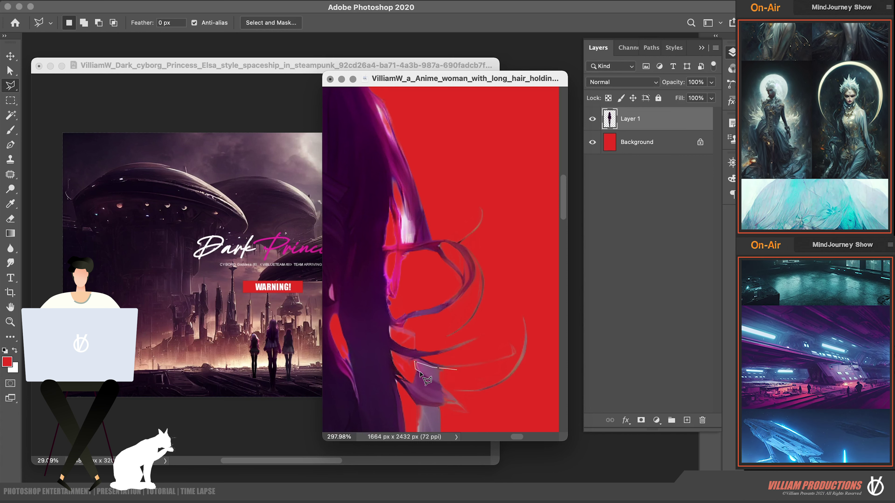
click(448, 386)
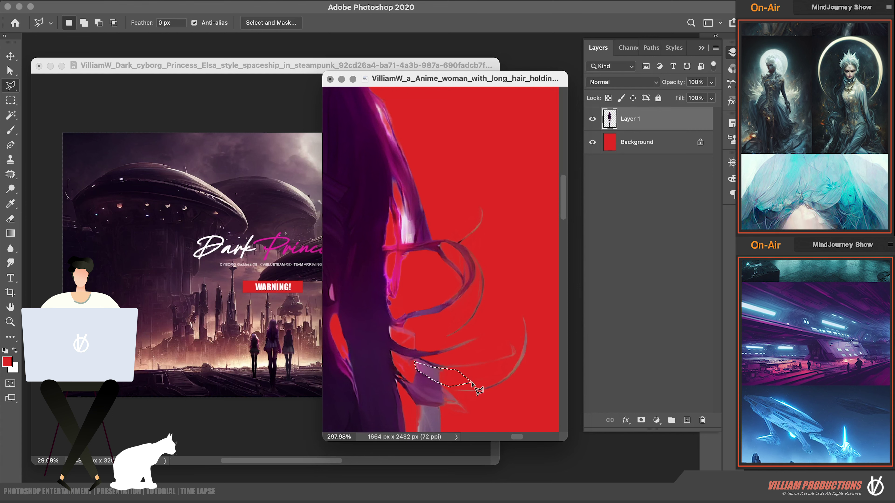
click(472, 384)
scroll(458, 275, down, 5)
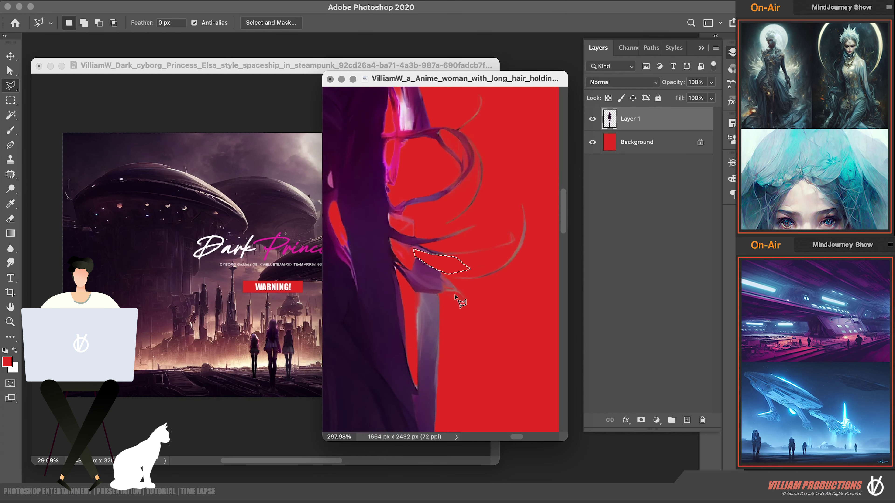
Outline the leftover patches along the hair's edge, then zoom back out.
click(448, 295)
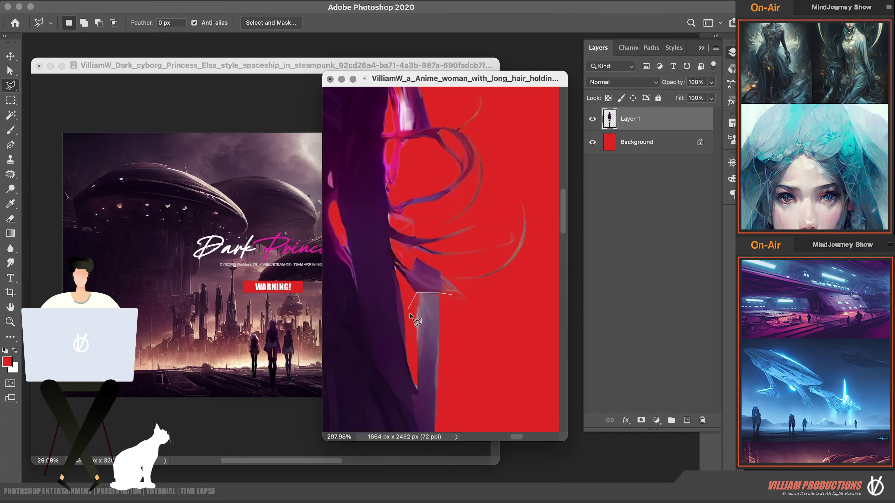
scroll(410, 313, down, 5)
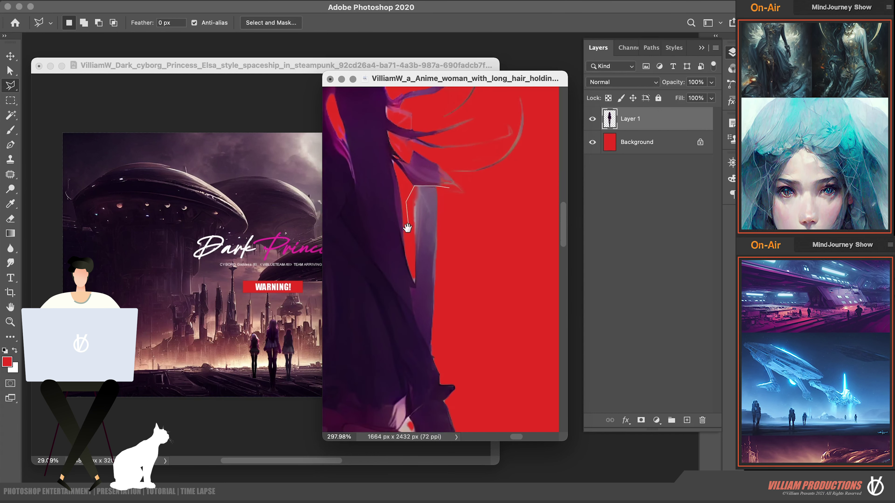
click(408, 262)
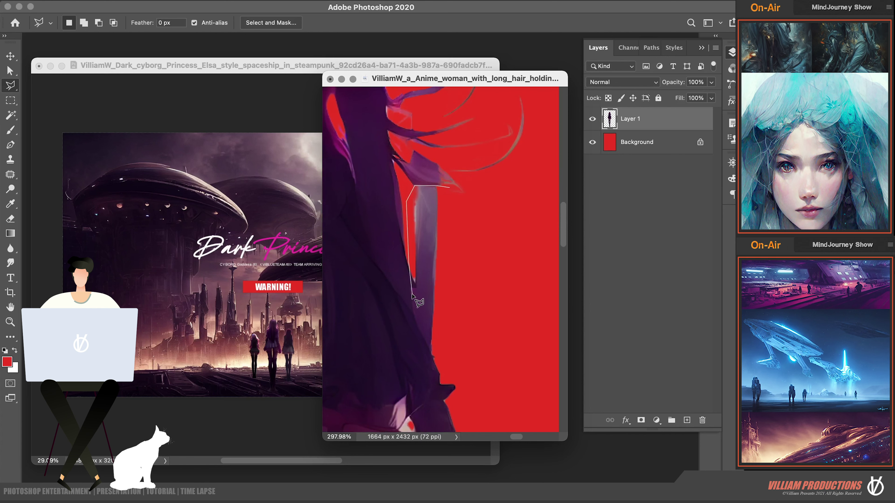
click(437, 369)
double_click(501, 282)
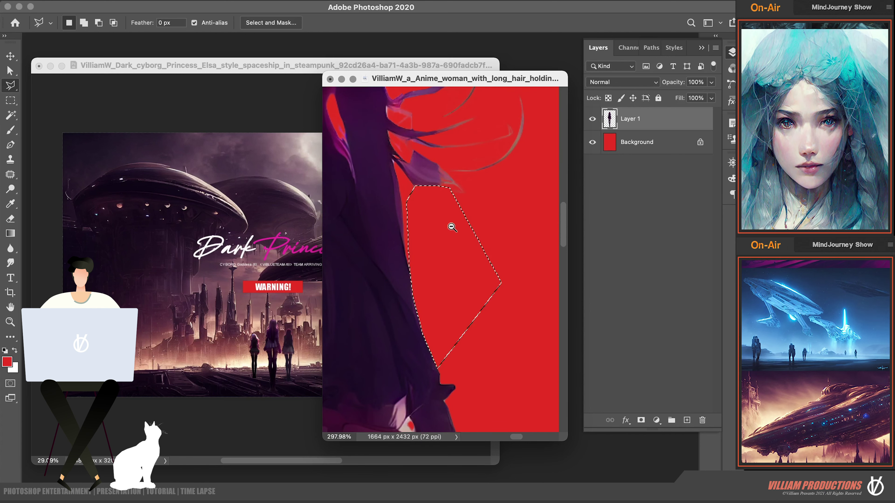
scroll(450, 226, up, 2)
scroll(458, 211, up, 2)
click(492, 241)
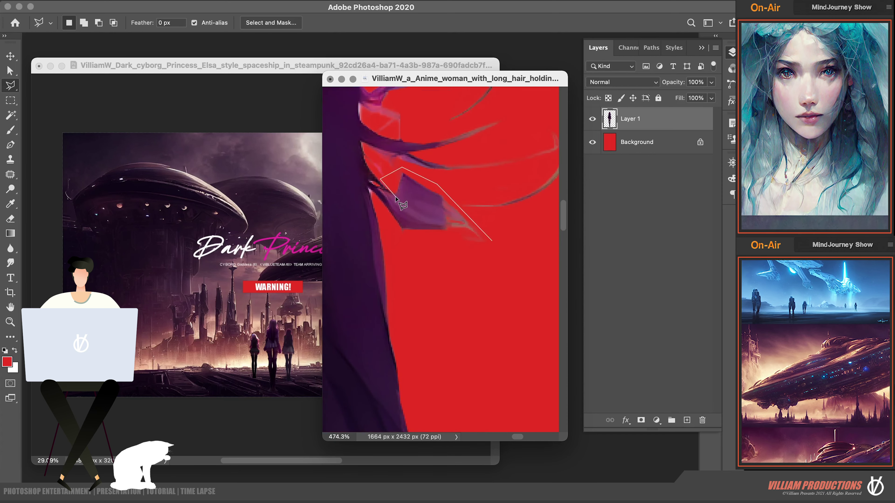
click(402, 233)
double_click(487, 283)
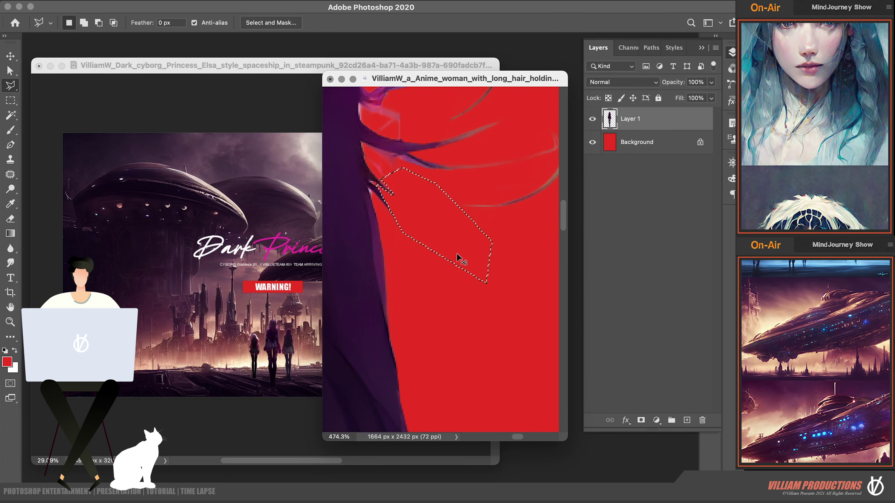
scroll(427, 220, down, 5)
scroll(449, 284, down, 2)
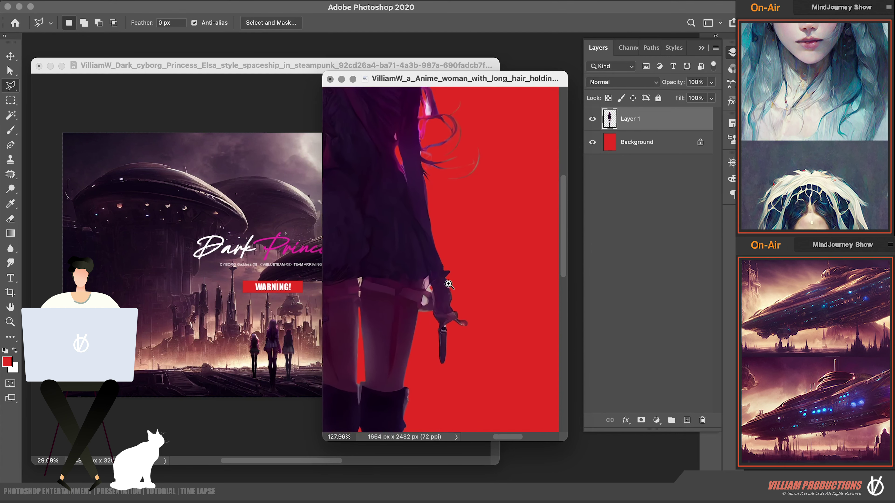
Outline two stray patches along the left edge of the hair beside her back.
scroll(427, 292, down, 3)
scroll(410, 194, up, 4)
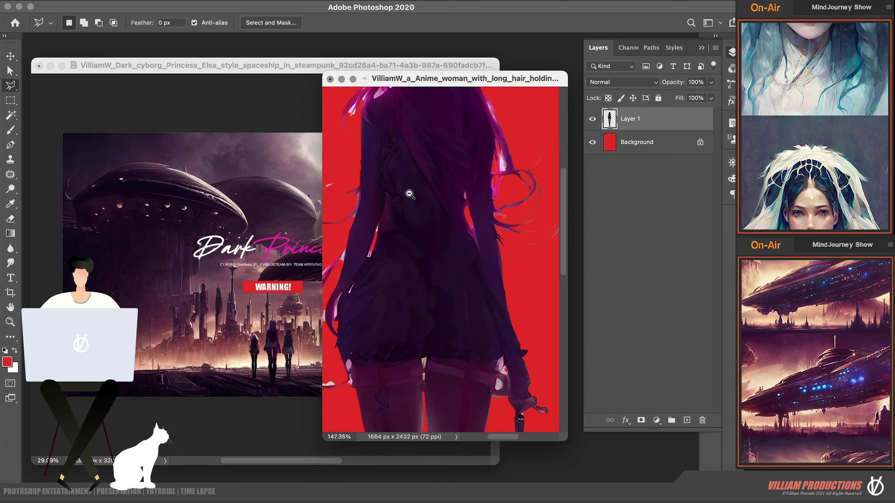
scroll(409, 194, up, 1)
scroll(395, 215, left, 3)
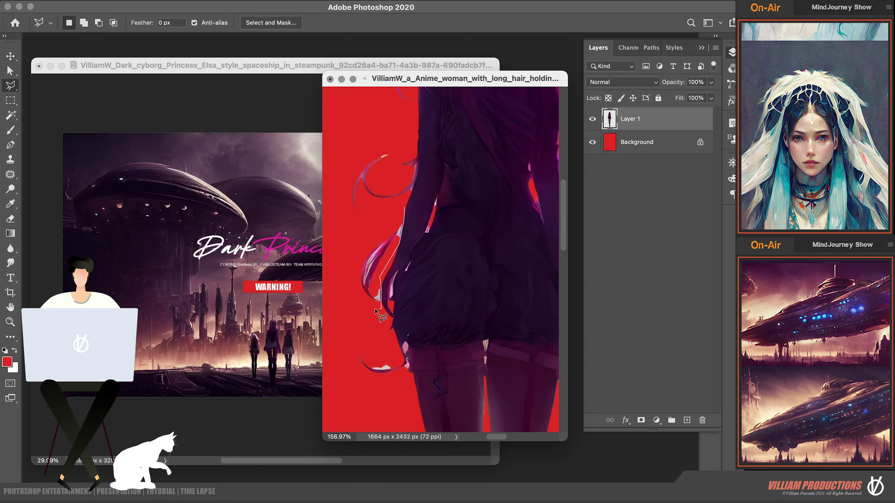
double_click(359, 198)
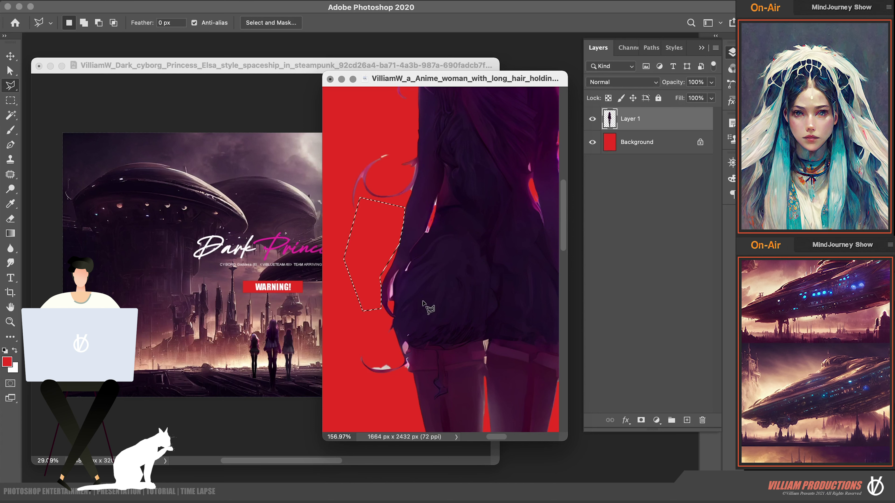
click(400, 363)
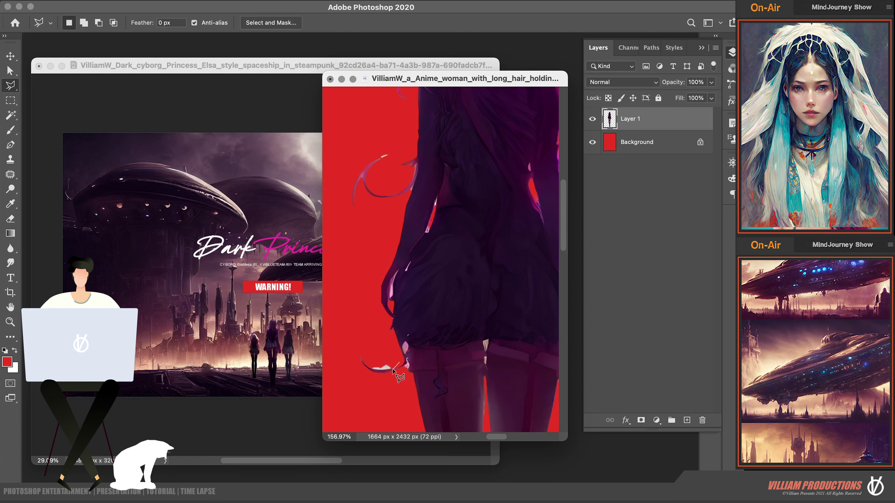
double_click(372, 350)
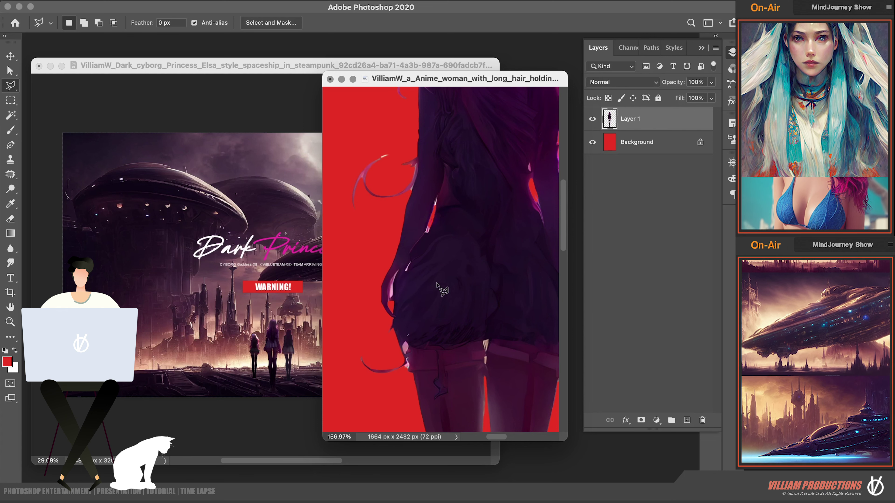
scroll(456, 203, down, 2)
scroll(456, 203, down, 2)
scroll(456, 203, down, 3)
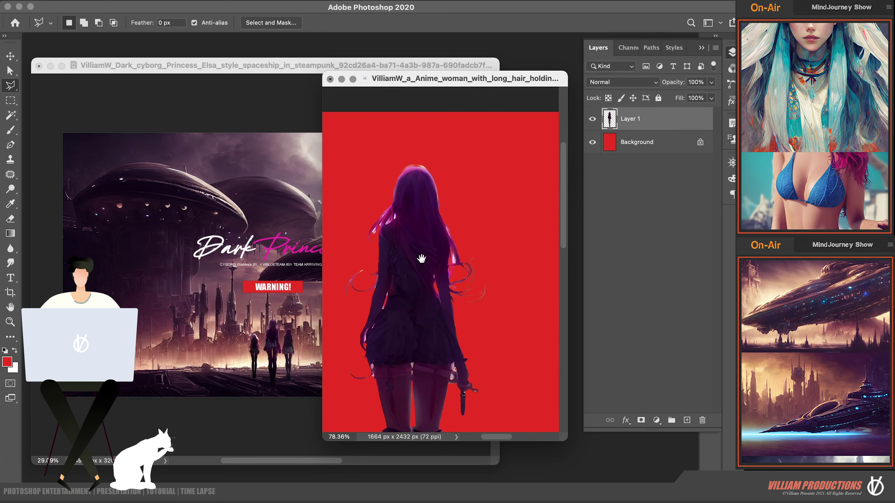
scroll(421, 259, up, 2)
scroll(482, 245, up, 2)
Switch to the Polygonal Lasso and begin outlining stray patches along the hair.
click(10, 115)
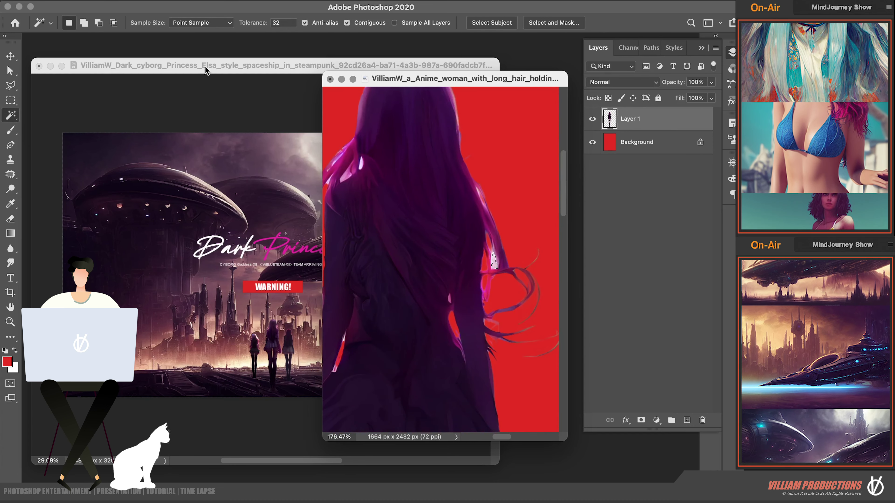
click(10, 85)
scroll(521, 272, up, 2)
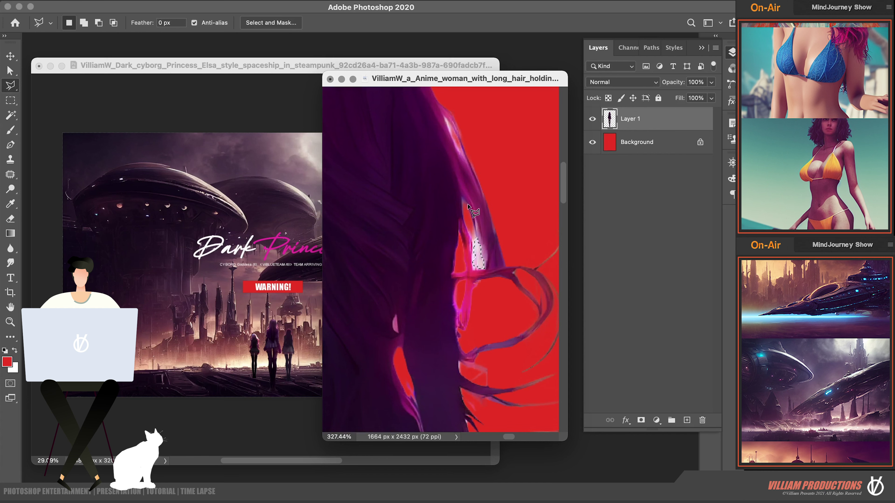
click(487, 269)
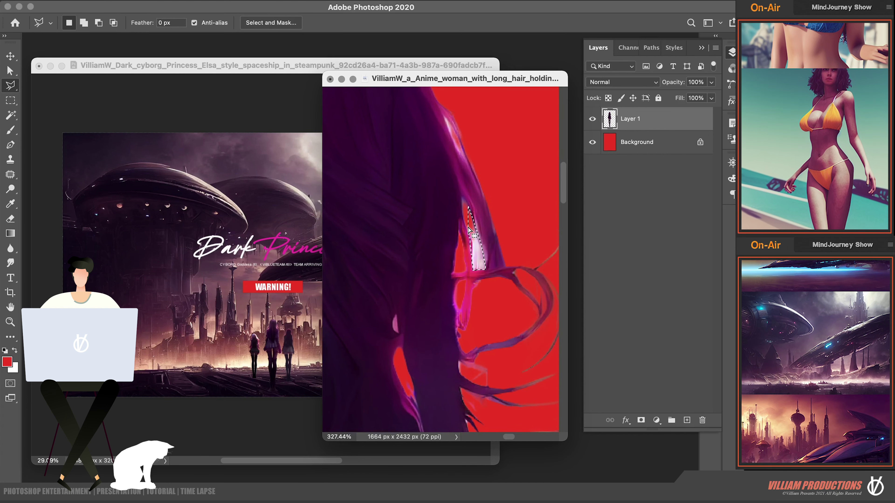
scroll(499, 326, down, 3)
scroll(405, 264, up, 2)
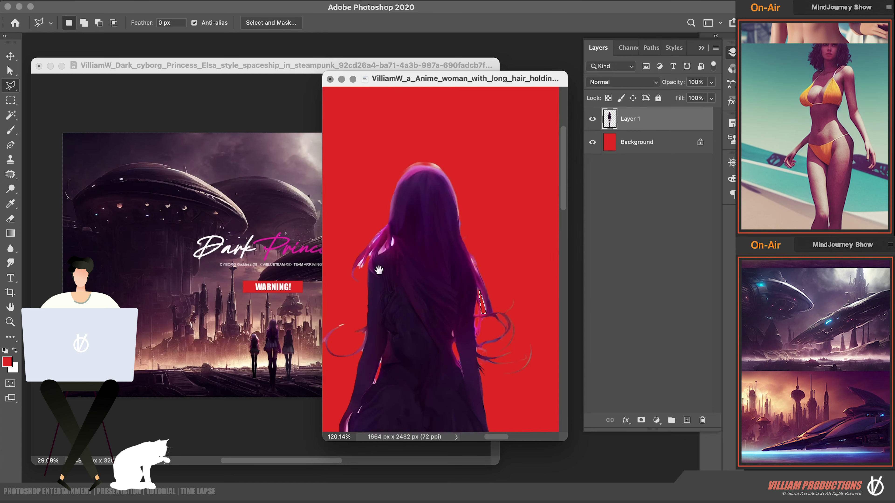
scroll(379, 270, up, 3)
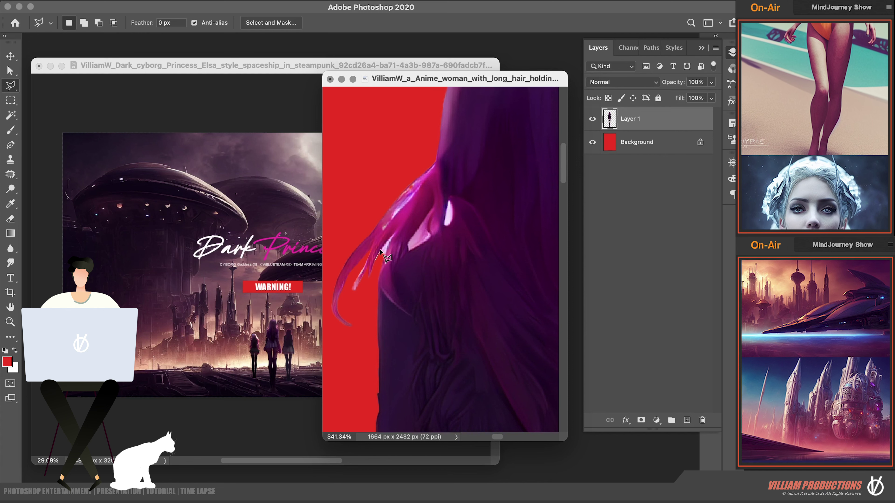
Select the stray hair patch and white hair highlight, filling them with red.
click(398, 228)
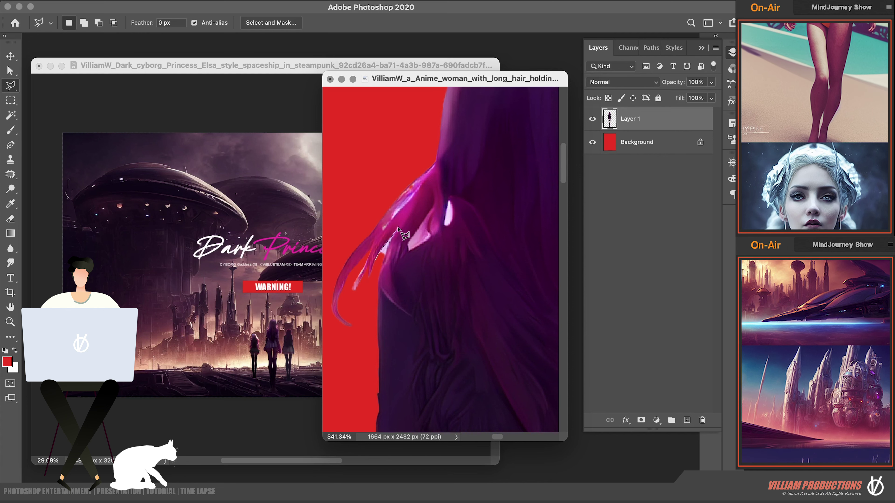
click(382, 268)
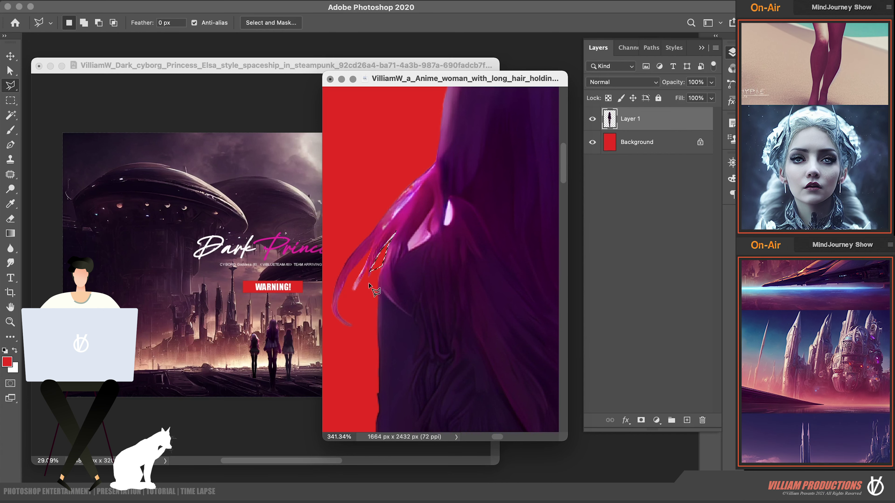
click(395, 231)
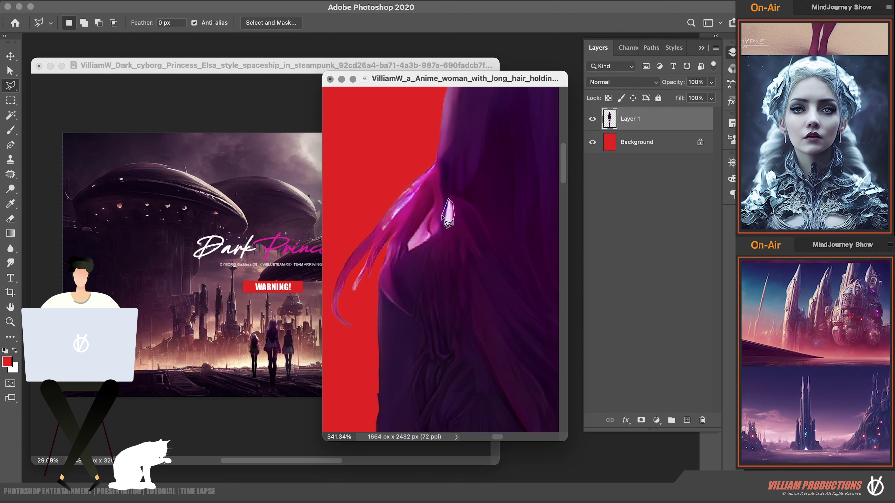
click(445, 219)
click(449, 200)
click(455, 215)
key(Delete)
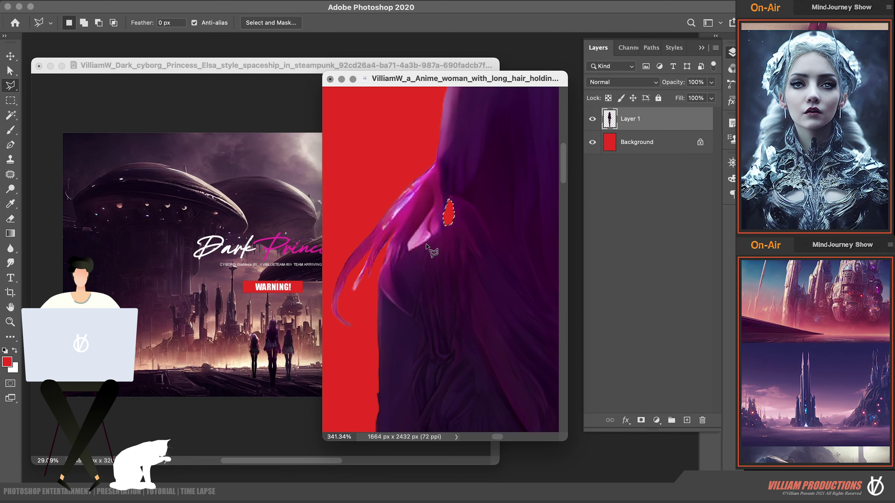
Select the triangular gap between her legs and fill it with red.
scroll(418, 283, down, 5)
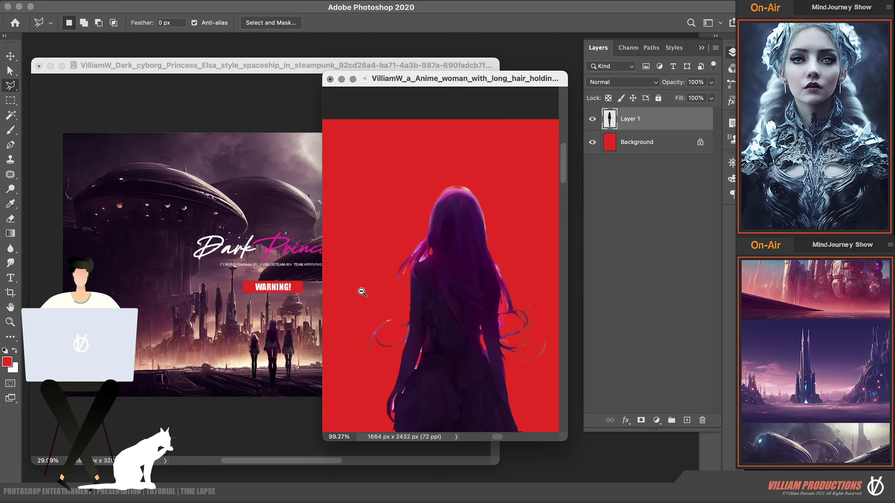
scroll(465, 279, up, 2)
scroll(457, 327, up, 2)
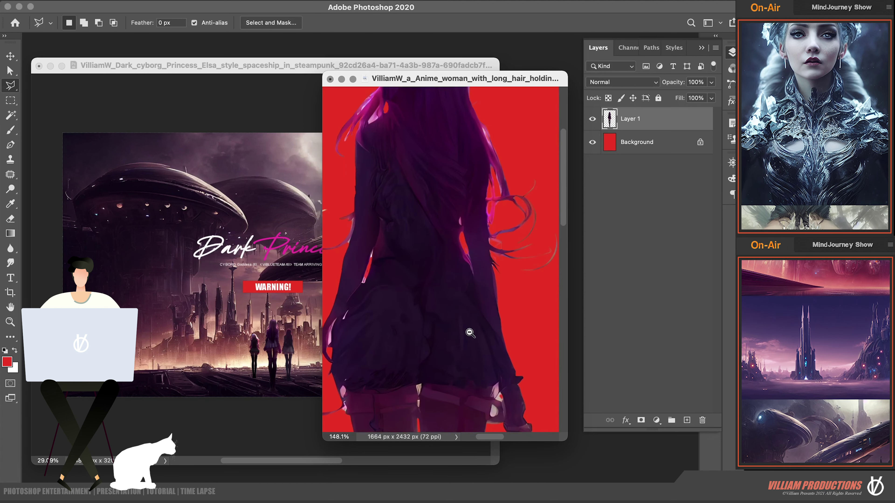
drag(467, 330, 439, 276)
scroll(418, 315, up, 3)
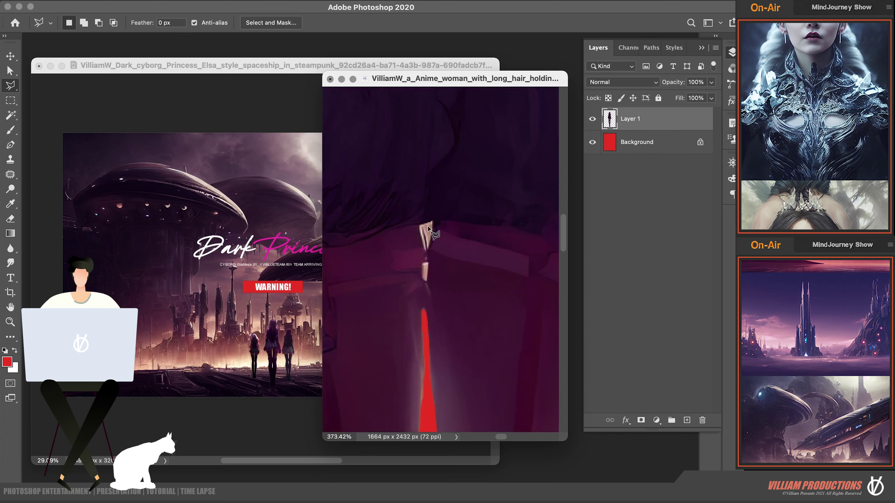
click(420, 223)
click(435, 220)
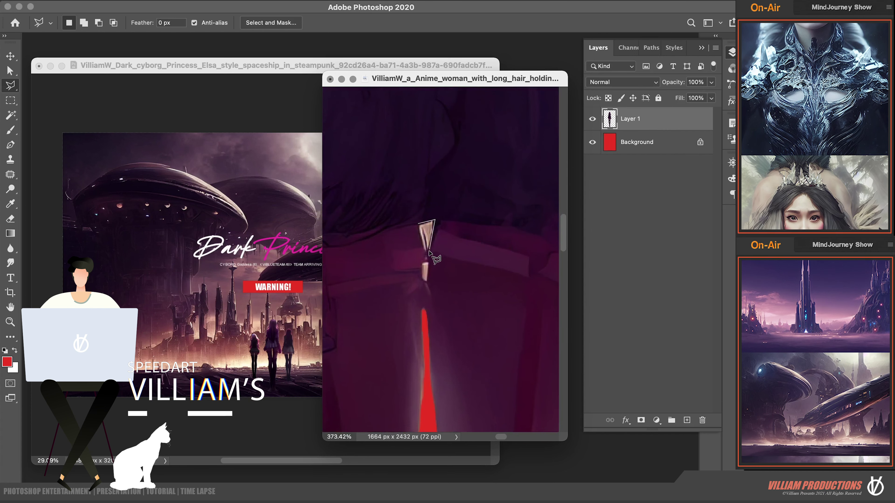
double_click(427, 251)
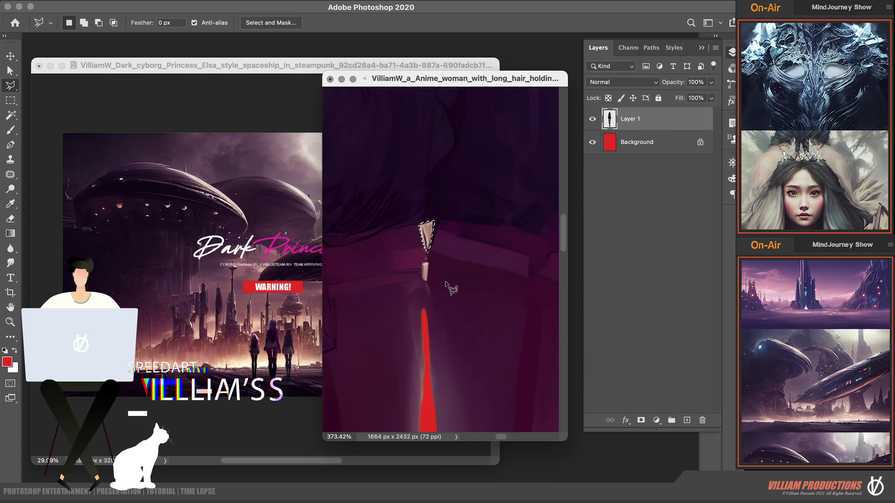
key(alt+BackSpace)
Fill the small gap below the triangle with red, deselect, and zoom out to the whole figure.
click(429, 262)
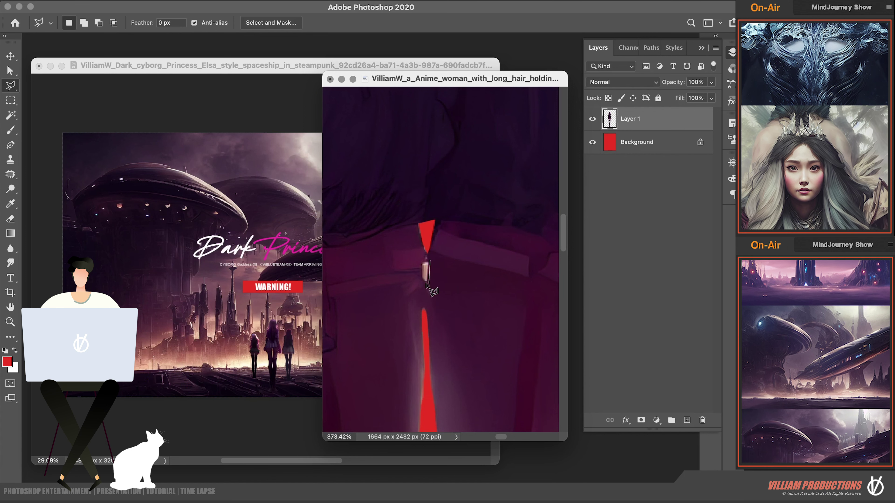
click(422, 260)
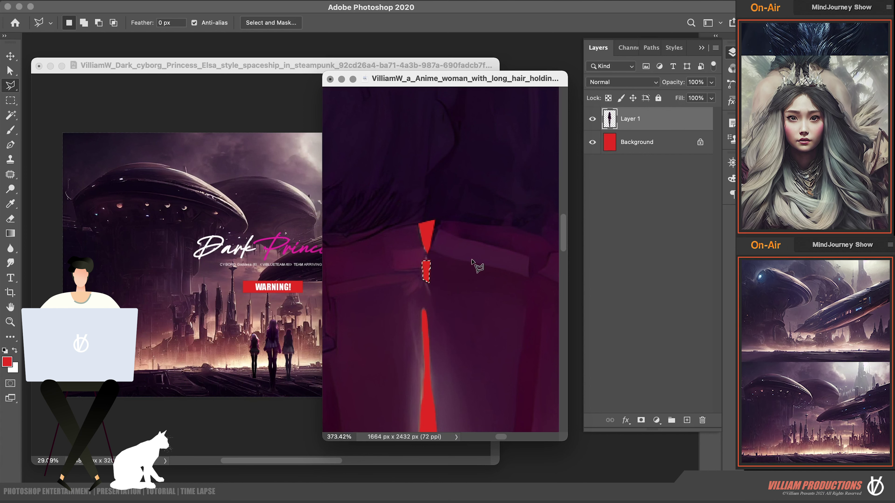
key(alt+BackSpace)
key(ctrl+d)
key(ctrl+0)
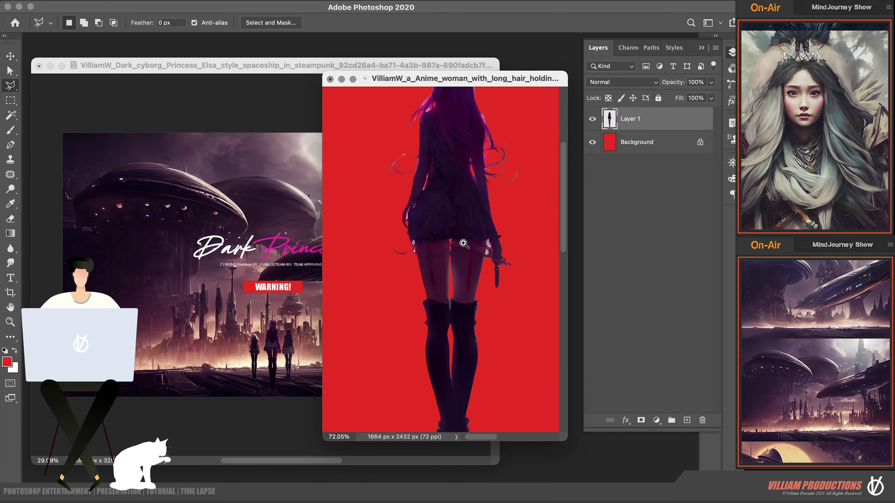
Outline the pale patch by her hand at the hip and fill it with red.
scroll(456, 244, up, 5)
mouse_move(379, 231)
mouse_down()
mouse_move(464, 232)
mouse_move(387, 233)
mouse_up()
scroll(492, 238, up, 3)
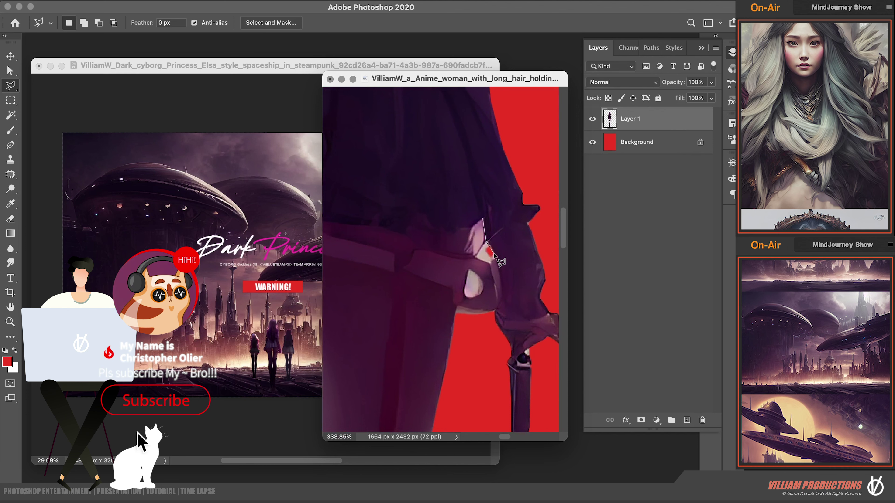
click(489, 243)
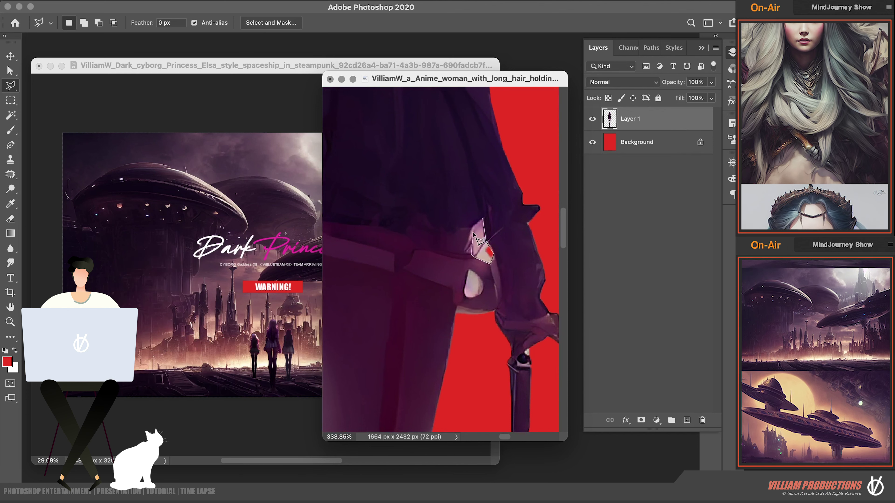
key(Delete)
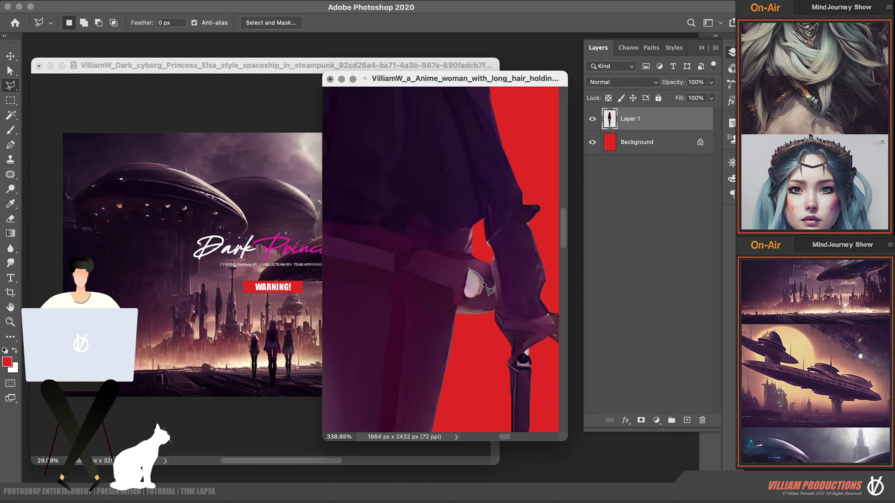
click(463, 290)
key(Delete)
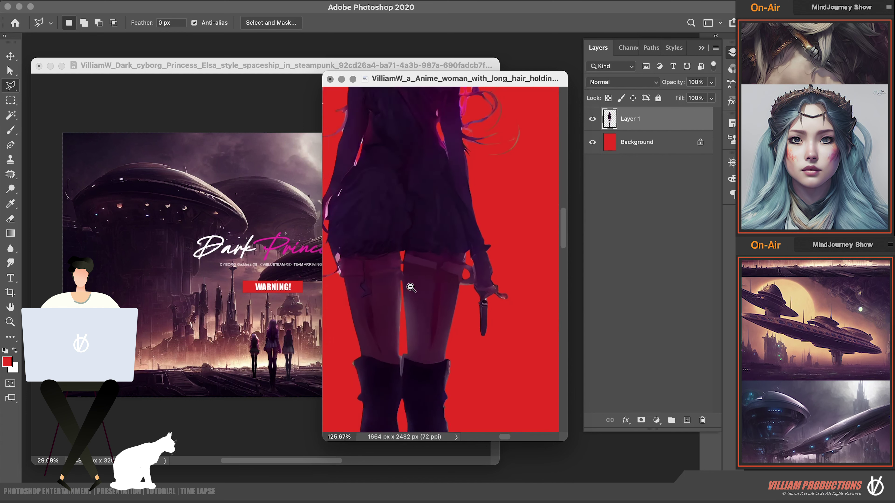
Check the upper body, starting and cancelling an outline around another stray patch.
scroll(408, 286, down, 5)
scroll(368, 269, up, 4)
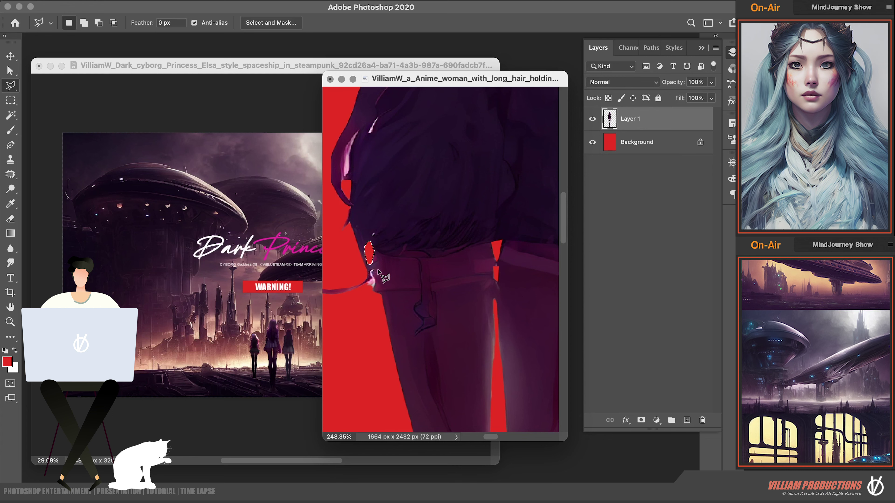
drag(359, 146, 403, 280)
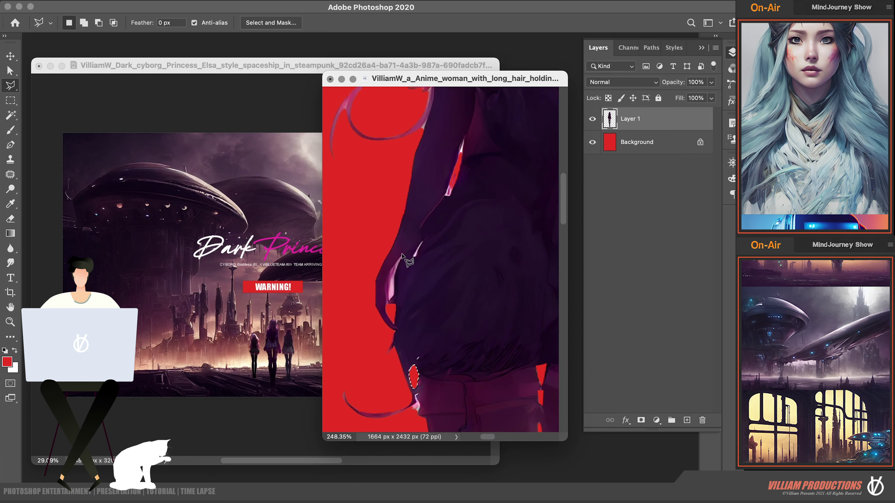
click(387, 301)
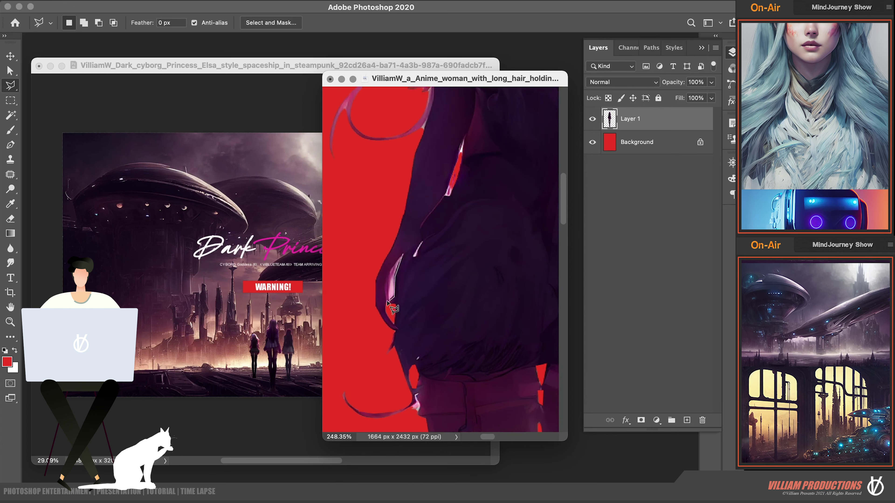
key(Escape)
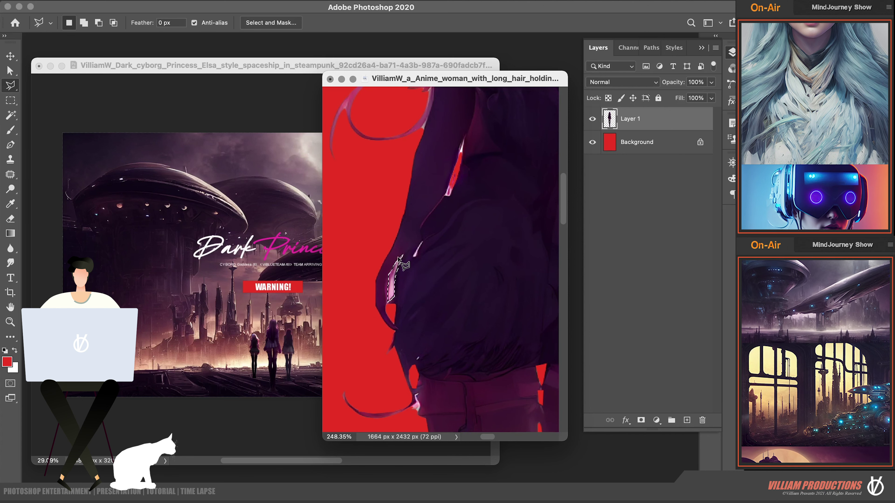
scroll(428, 272, down, 8)
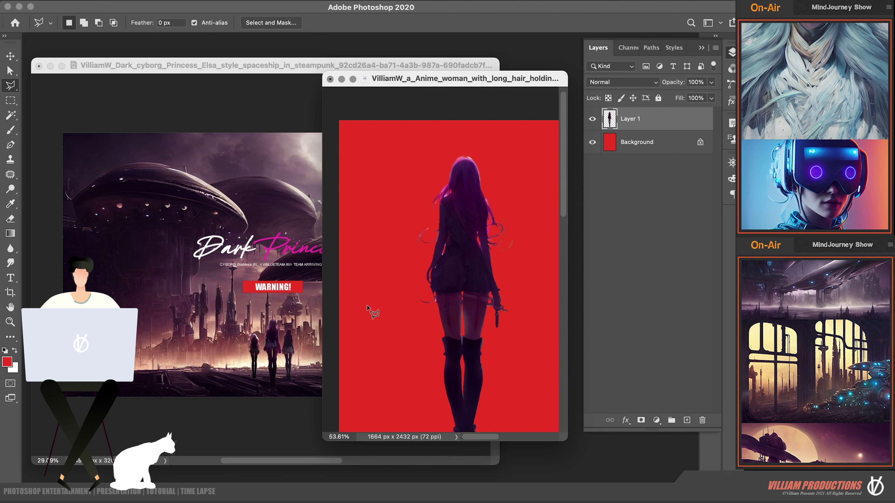
Drag the woman into the poster, scale her to about 17%, and move Layer 4 above WARNING!
click(10, 56)
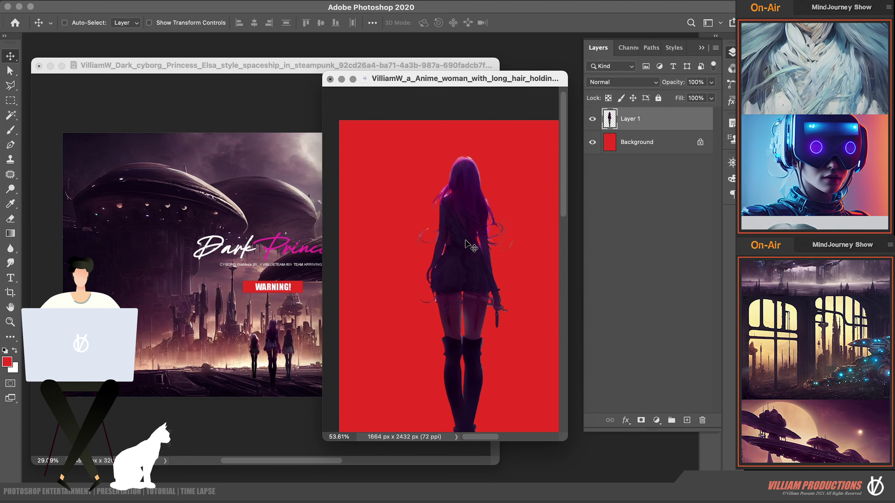
drag(472, 246, 296, 236)
key(ctrl+t)
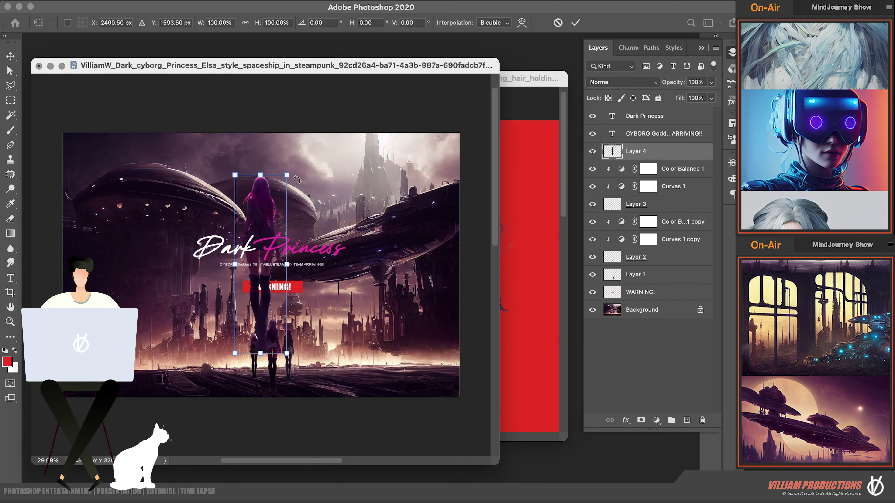
mouse_move(328, 155)
mouse_down()
mouse_move(262, 224)
mouse_move(233, 311)
mouse_up()
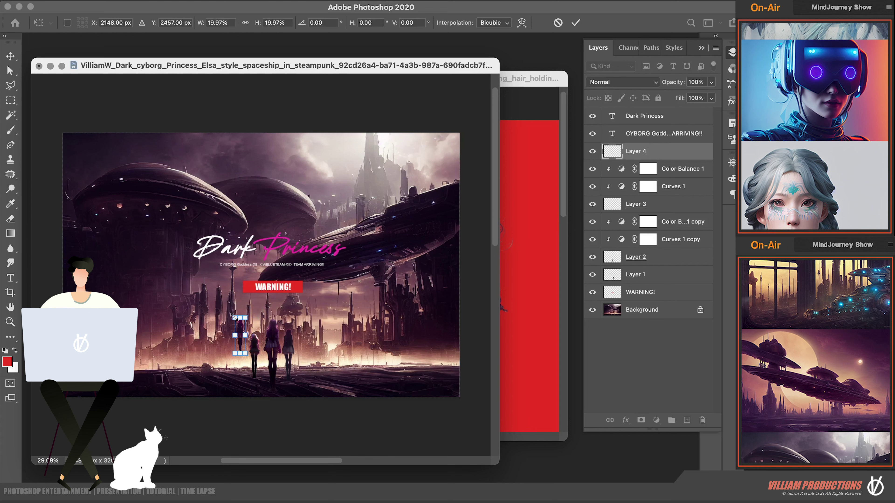
drag(233, 311, 275, 365)
key(Return)
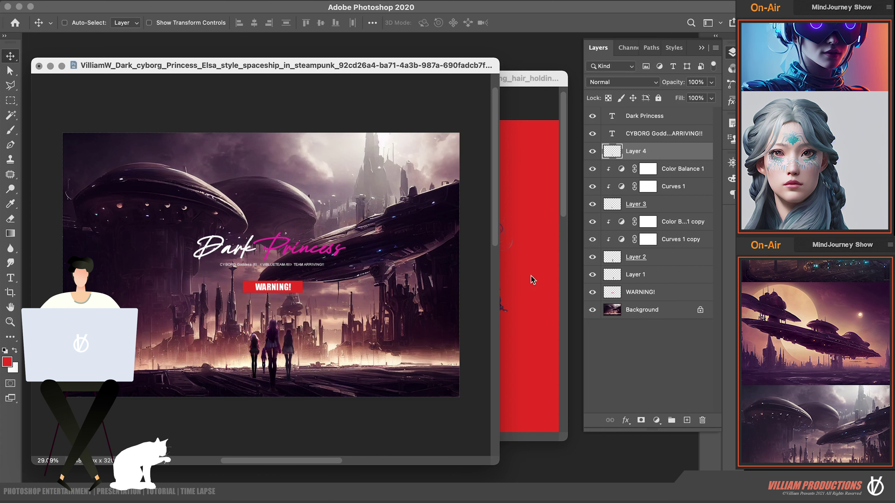
drag(616, 152, 624, 284)
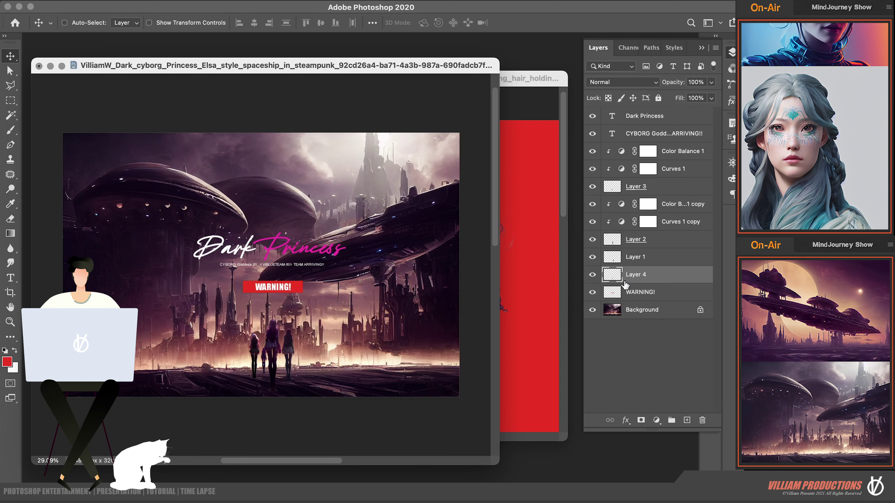
Duplicate Curves 1 copy and Color Balance 1 copy, then clip the copies to Layer 1.
click(659, 221)
shift+click(669, 204)
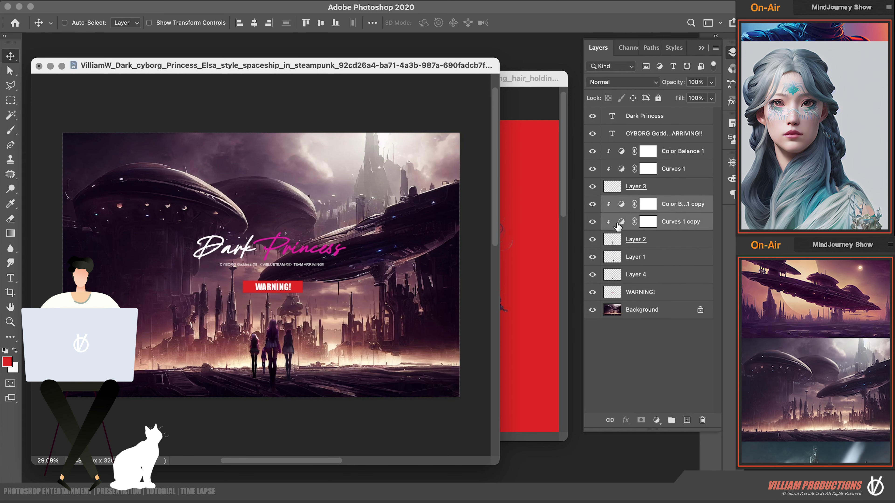
drag(617, 225, 687, 420)
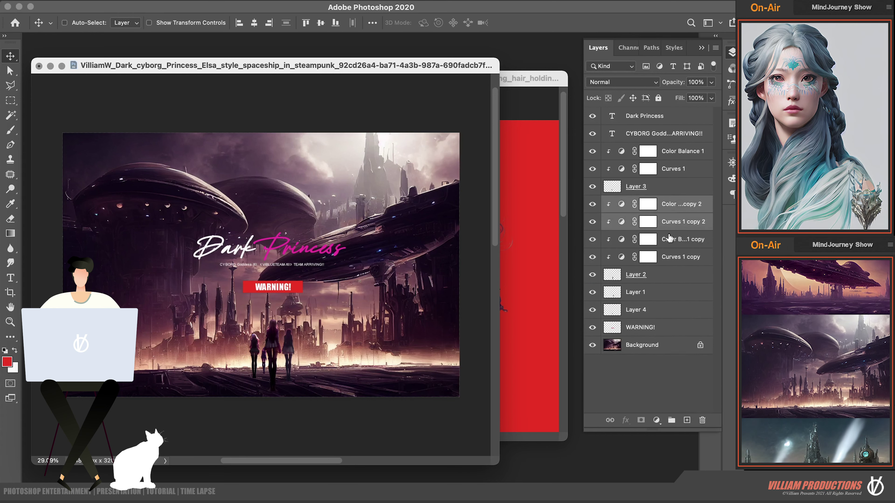
drag(672, 231, 670, 284)
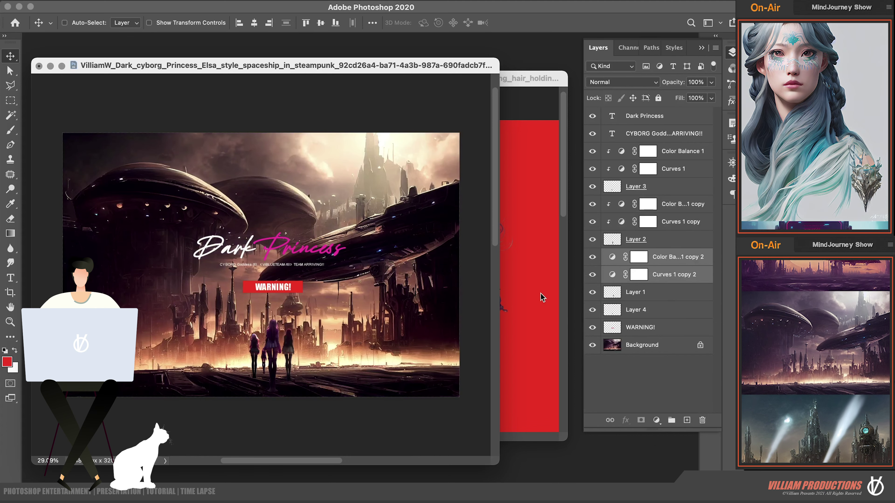
alt+click(652, 278)
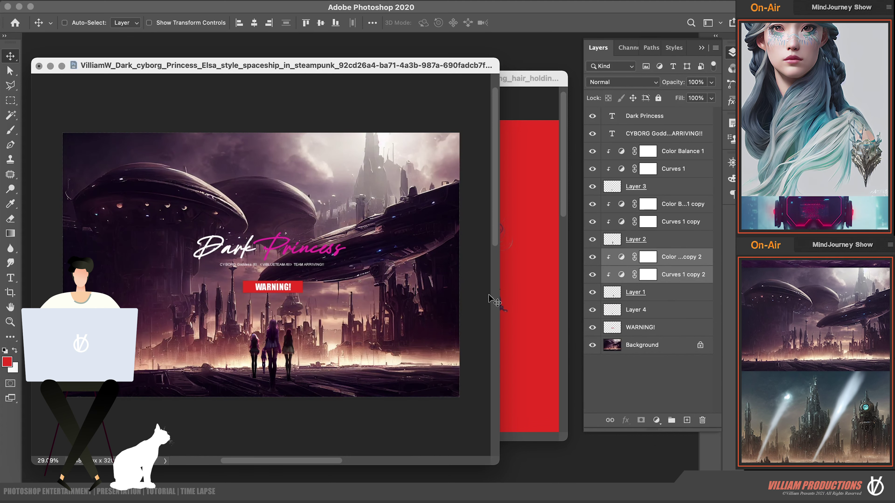
Zoom in on the walking figures, then merge the copied adjustments into Layer 1 and undo it.
drag(254, 379, 327, 270)
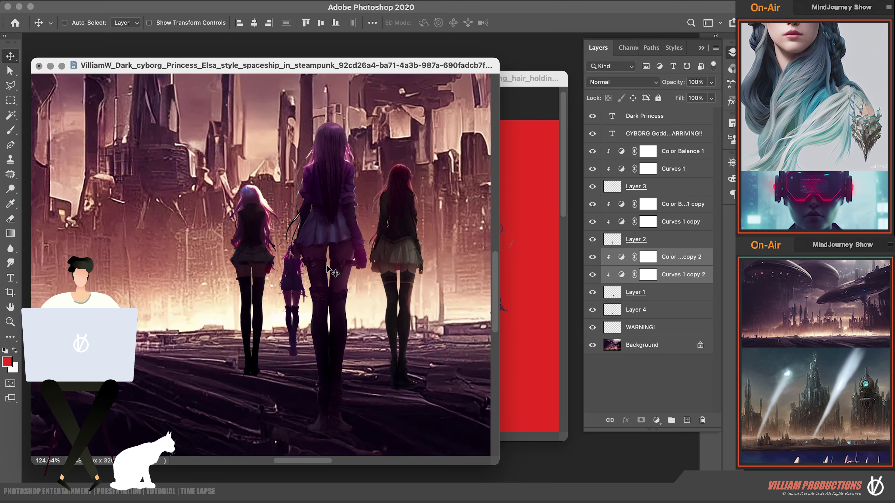
click(634, 374)
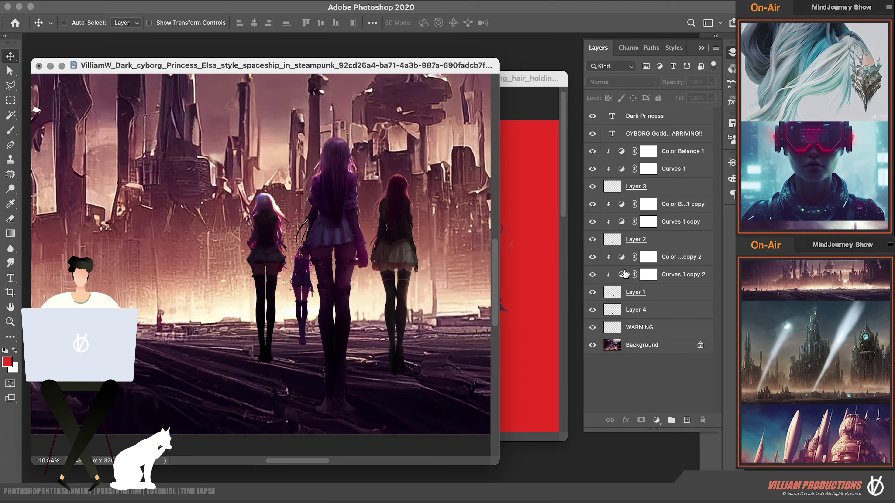
click(666, 292)
shift+click(666, 257)
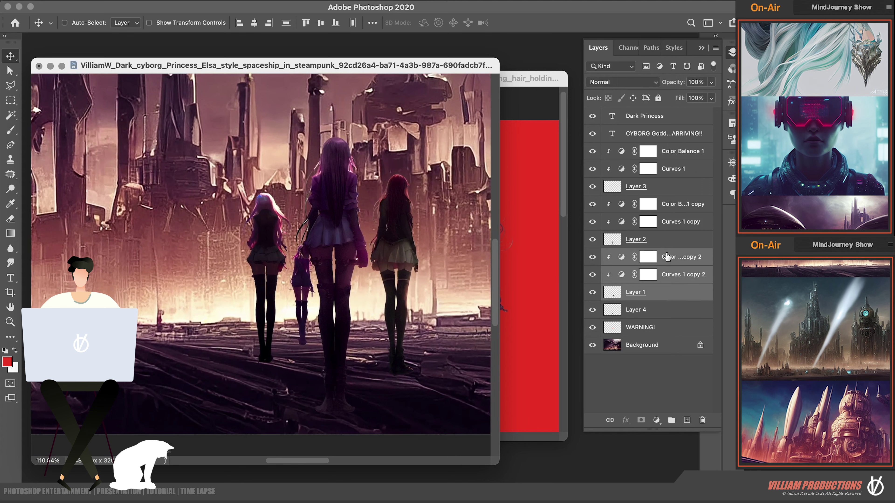
key(ctrl+e)
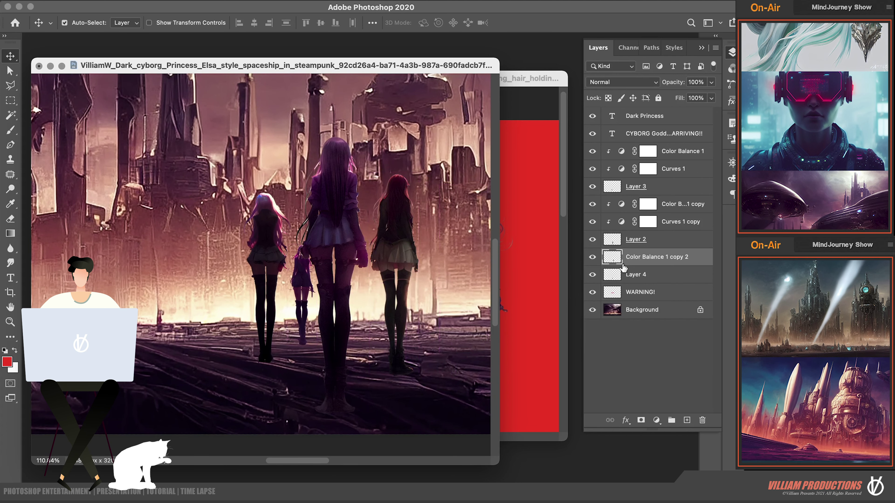
key(ctrl+z)
Select Layer 4 and hide Curves 1 copy 2 and Color Balance 1 copy 2.
click(612, 309)
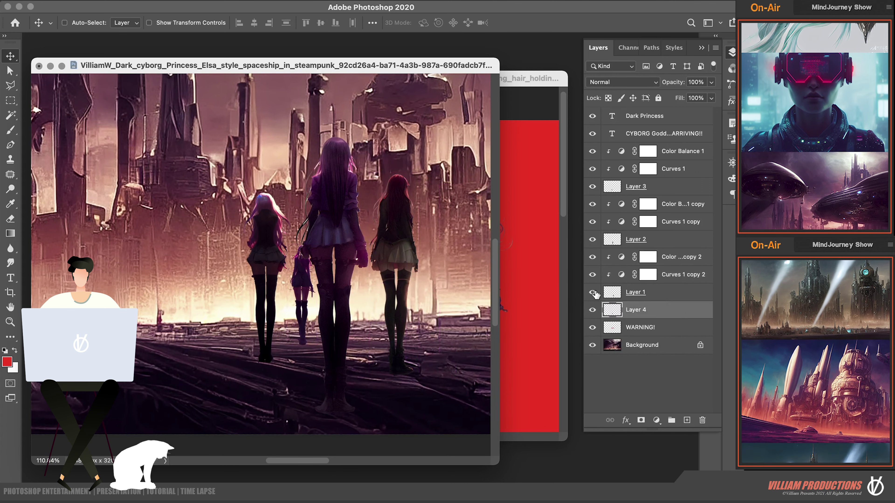
click(592, 275)
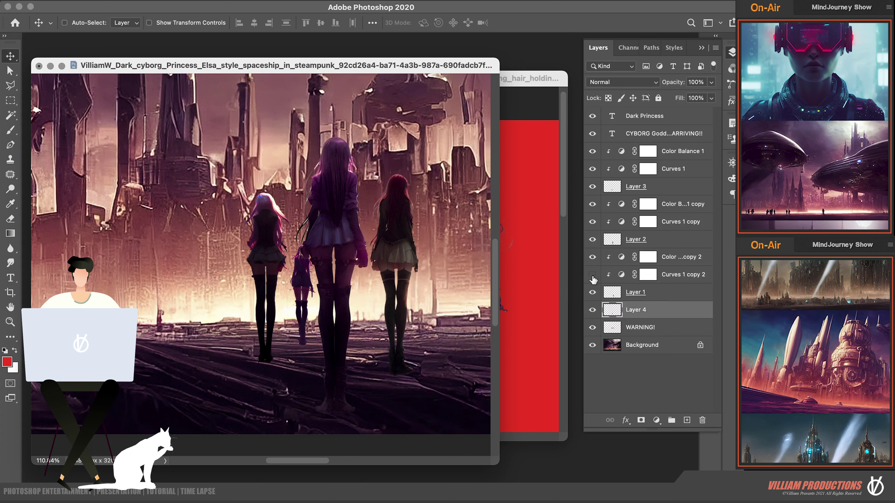
click(592, 257)
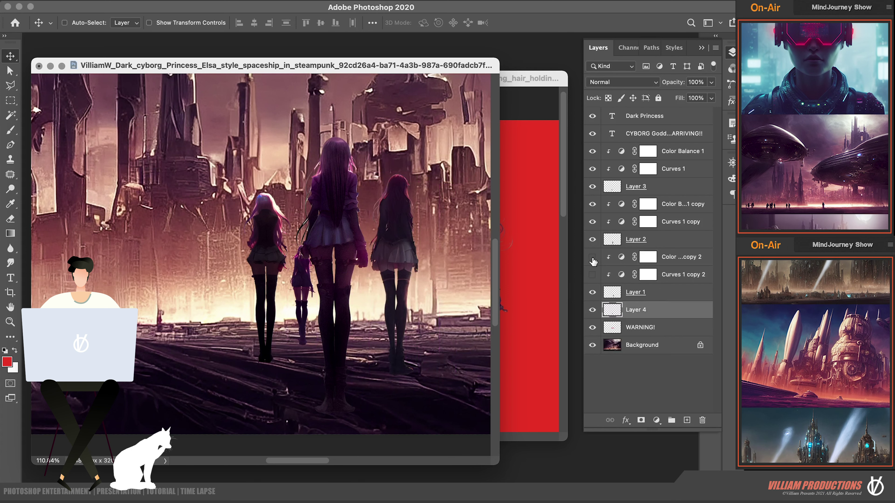
click(592, 239)
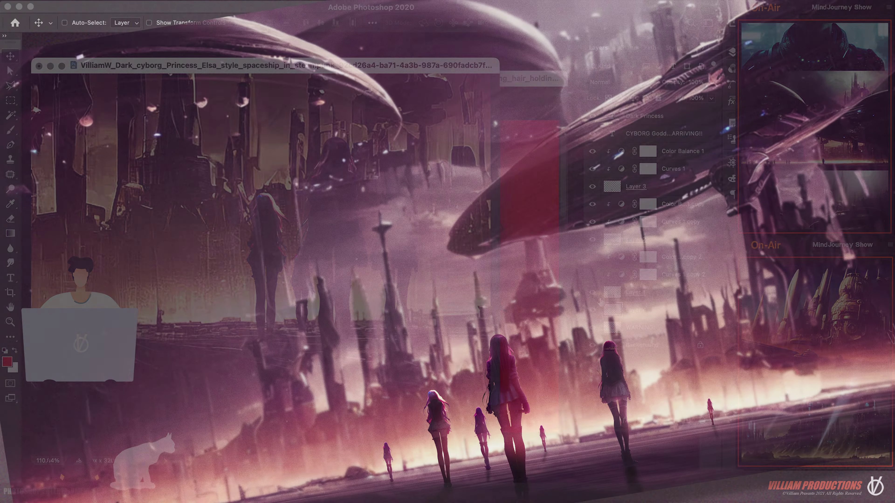